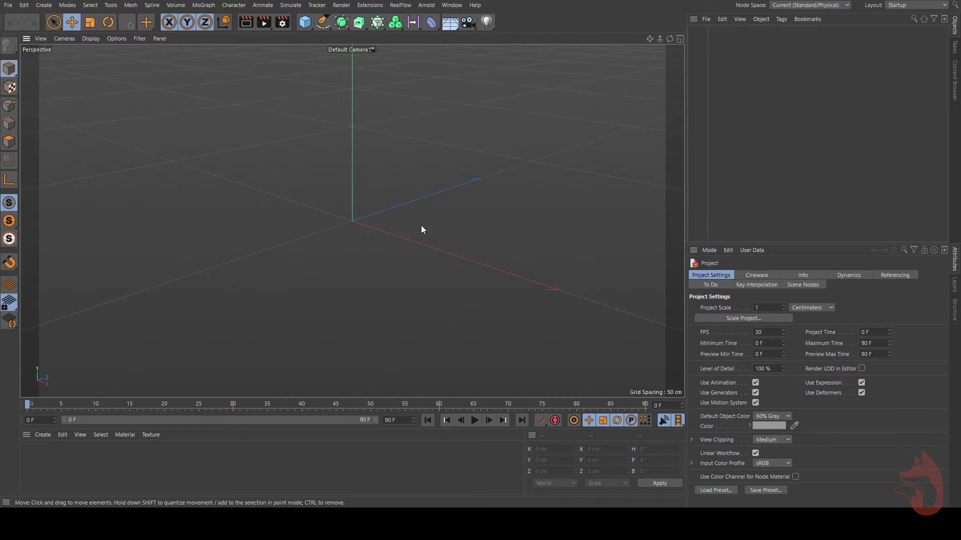
Step: Load the rigged Female - Clothed character from the Content Browser's Humans presets and return to the object list
left_click(953, 78)
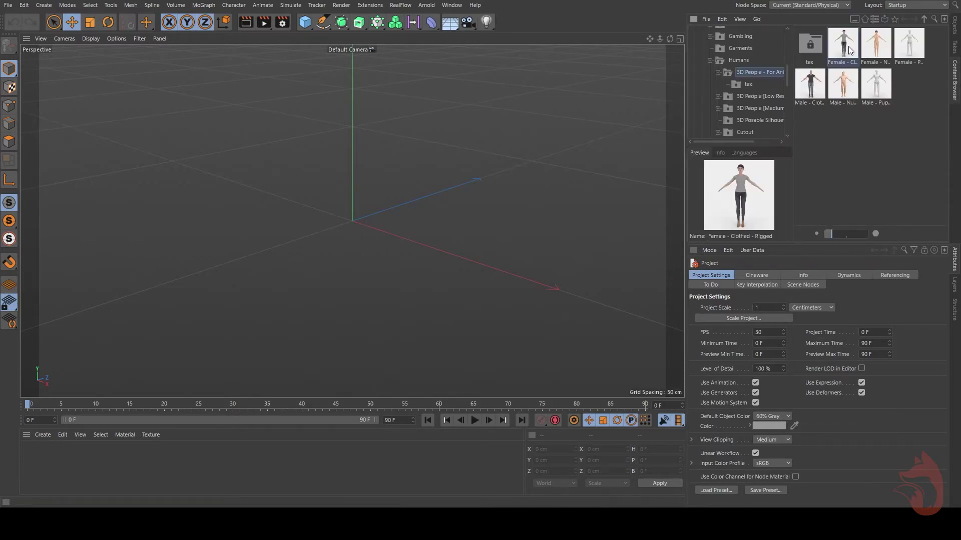
left_click(934, 19)
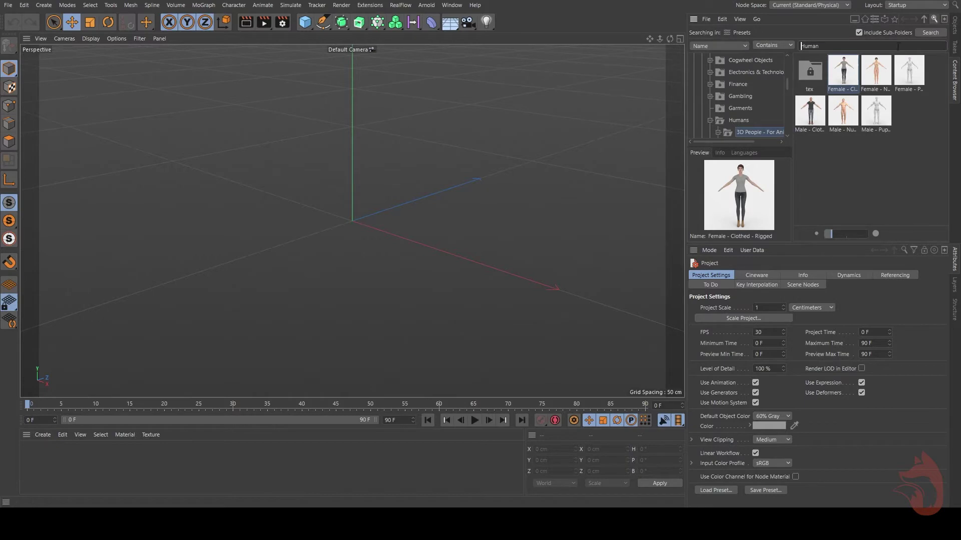
double_click(847, 69)
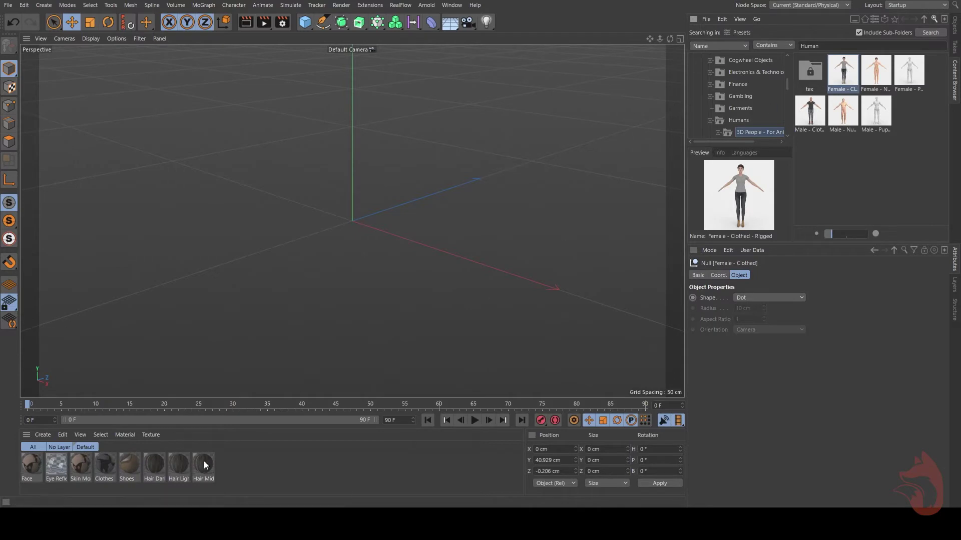
left_click(954, 25)
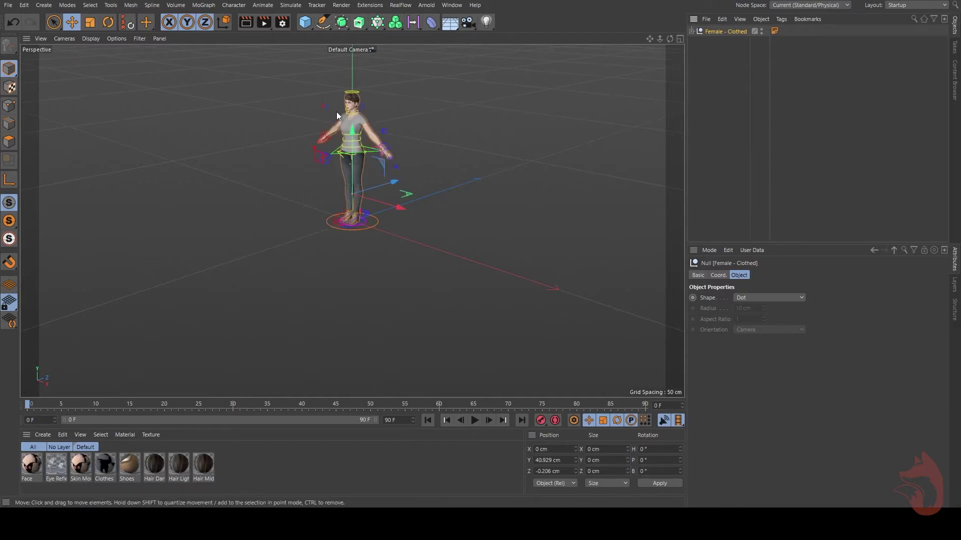
Step: Delete the Character rig null and the head null from the Female - Clothed hierarchy, keeping the Female mesh object
left_click(692, 31)
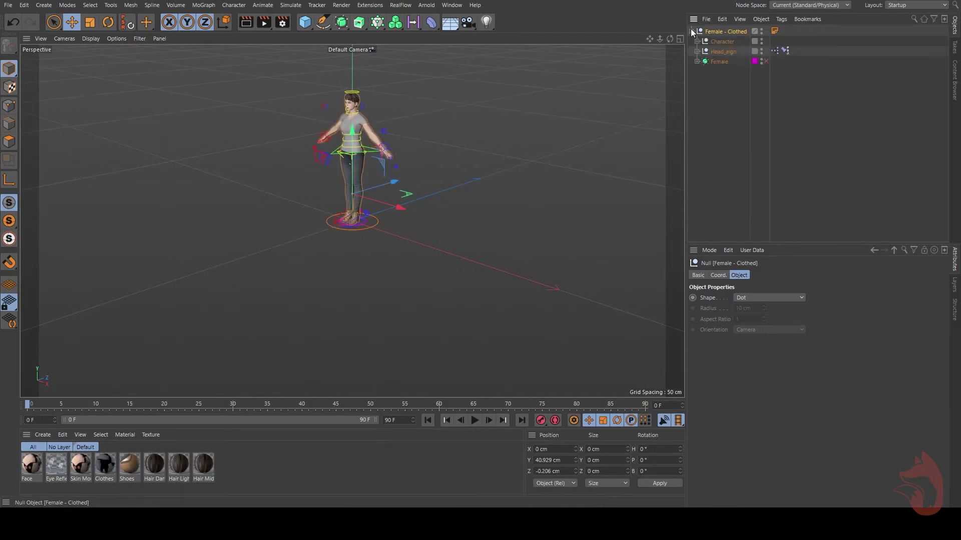
left_click(718, 42)
key("Delete")
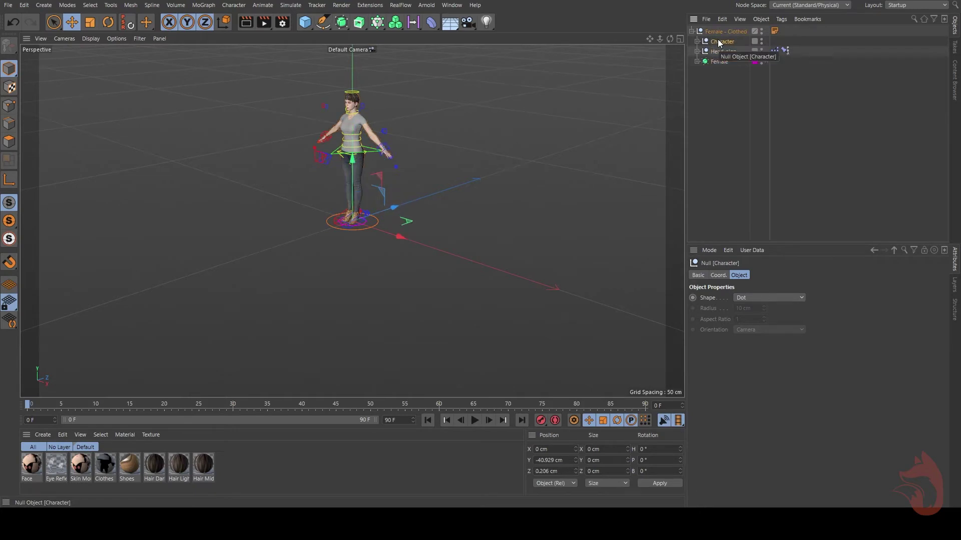
left_click(718, 41)
key("alt+g")
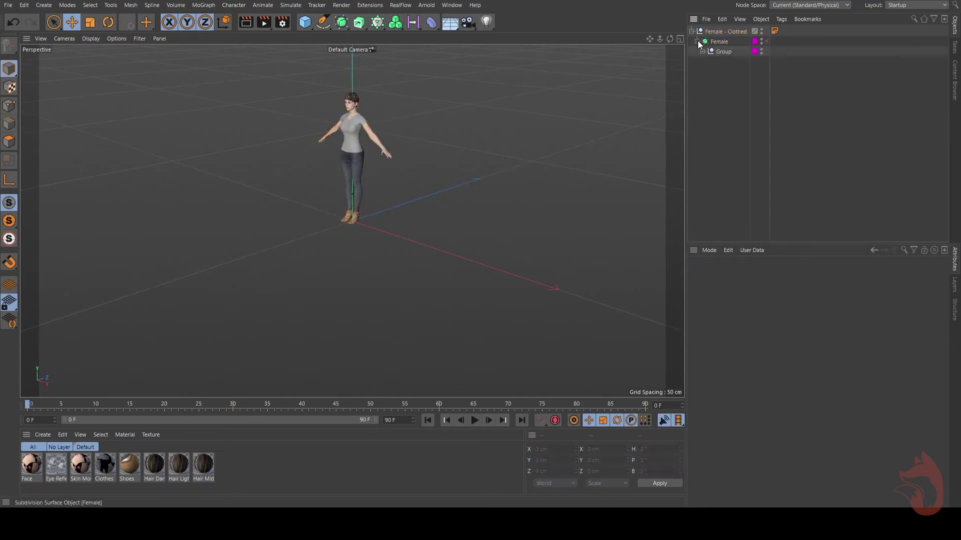
Step: Move Group out of the Female subdivision surface to the top level and delete the Female - Clothed parent
mouse_move(698, 40)
left_mouse_down()
mouse_move(717, 53)
mouse_move(711, 46)
left_mouse_up()
left_click(719, 32)
key("Delete")
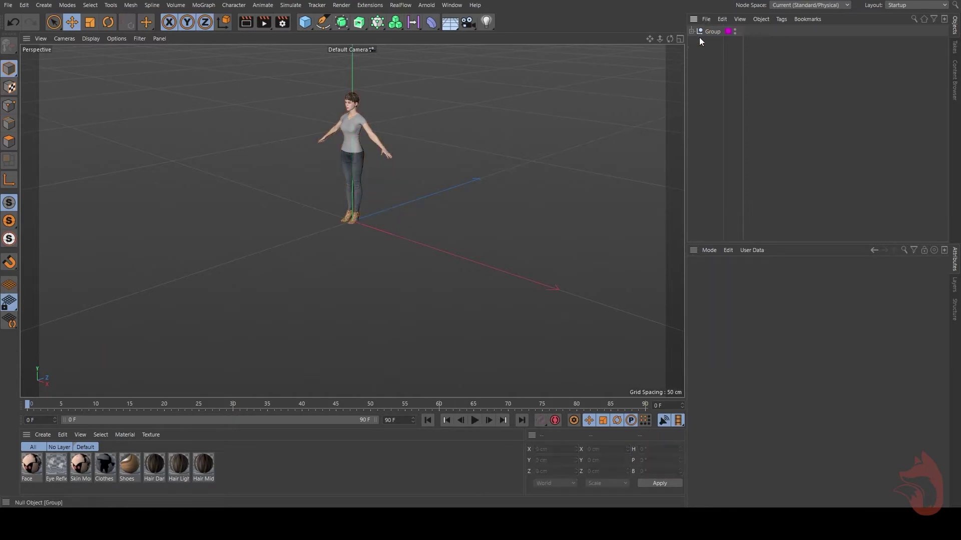
Step: Delete the Hair, Teeth and Tongue objects from the character's Group
left_click(692, 31)
scroll(380, 58, "up", 6)
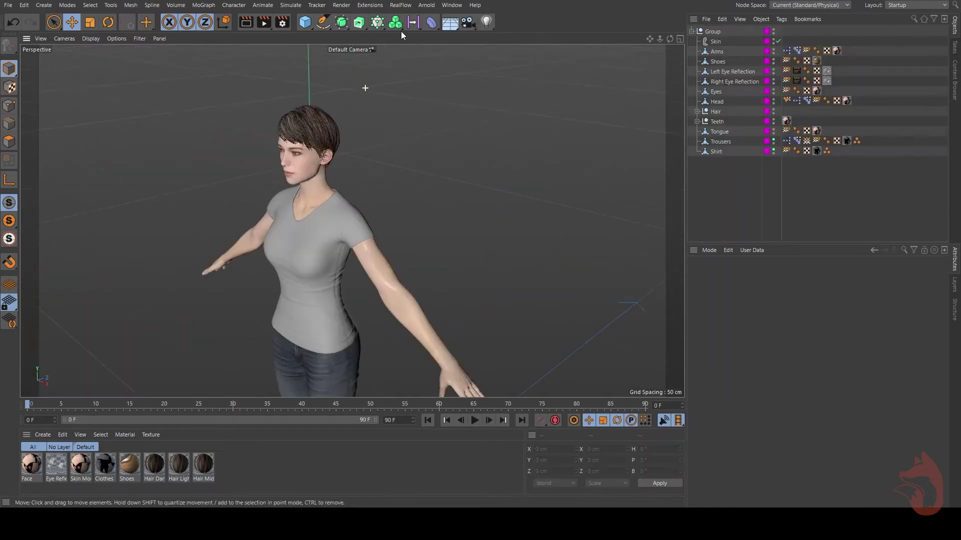
left_click(719, 111)
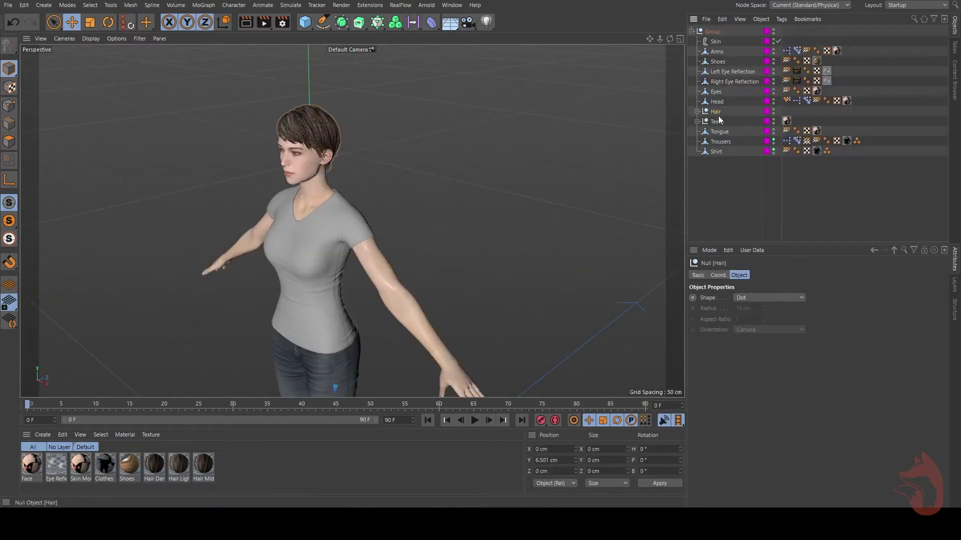
key("Delete")
left_click(717, 110)
key("Delete")
left_click(720, 112)
key("Delete")
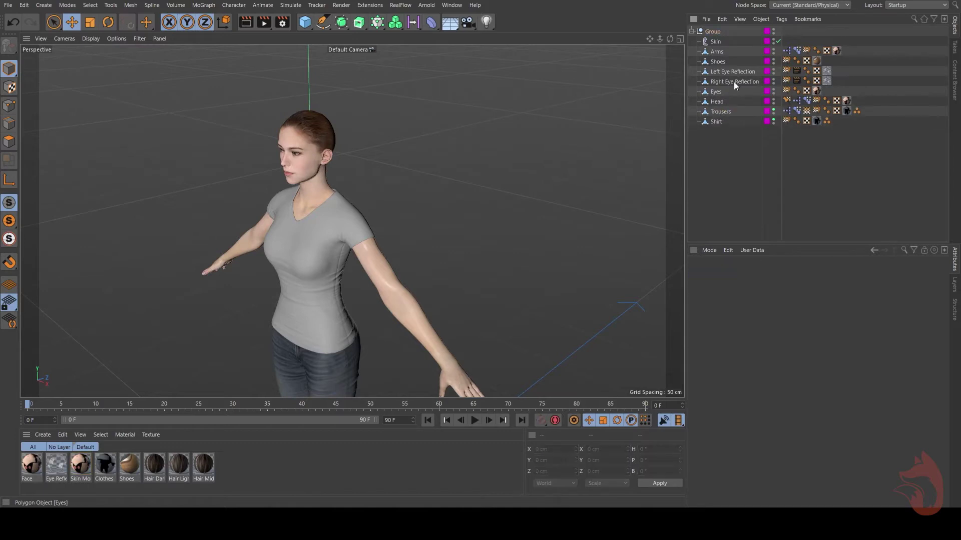
Step: Remove the Left and Right Eye Reflection objects and the Skin deformer from the Group
left_click(734, 72)
left_click(734, 81, "ctrl")
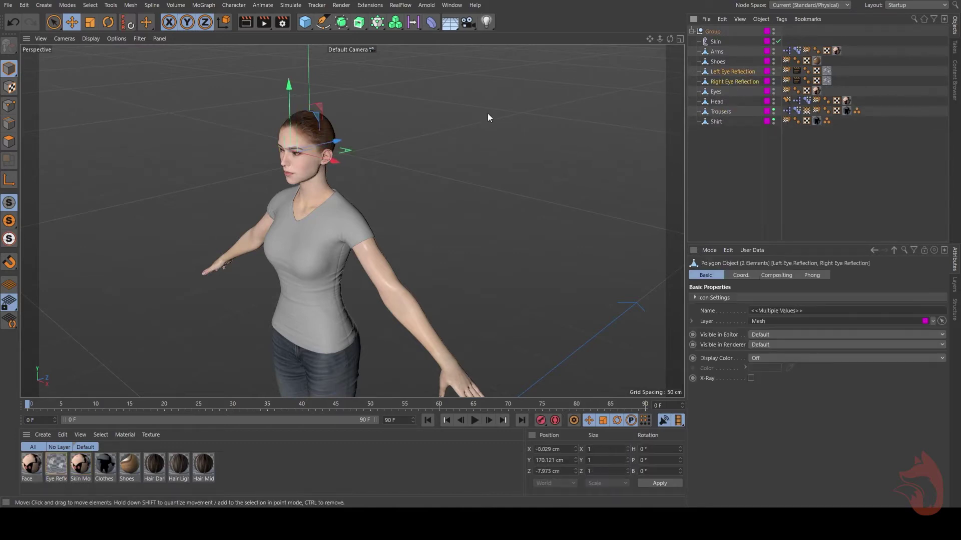
left_click_drag(331, 145, 217, 168)
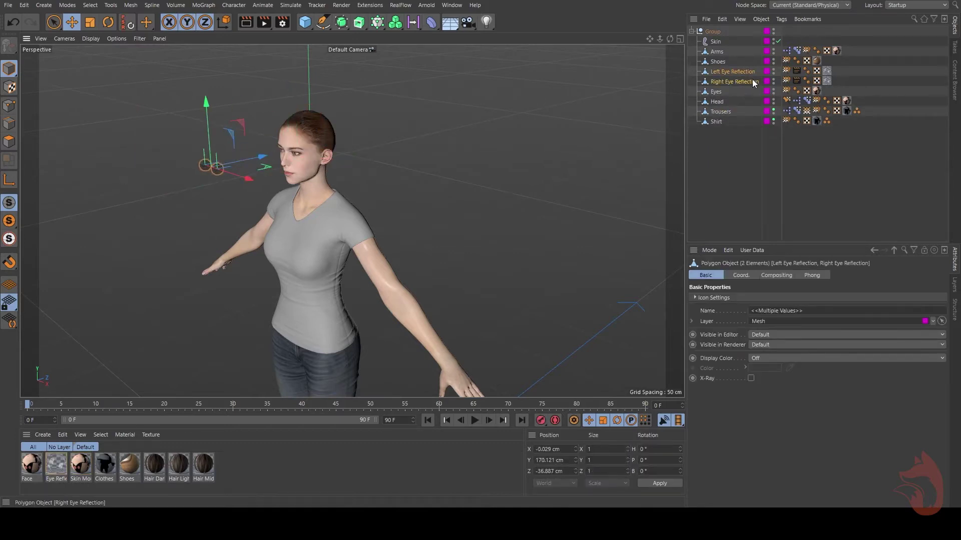
key("Delete")
left_click(716, 41)
key("Delete")
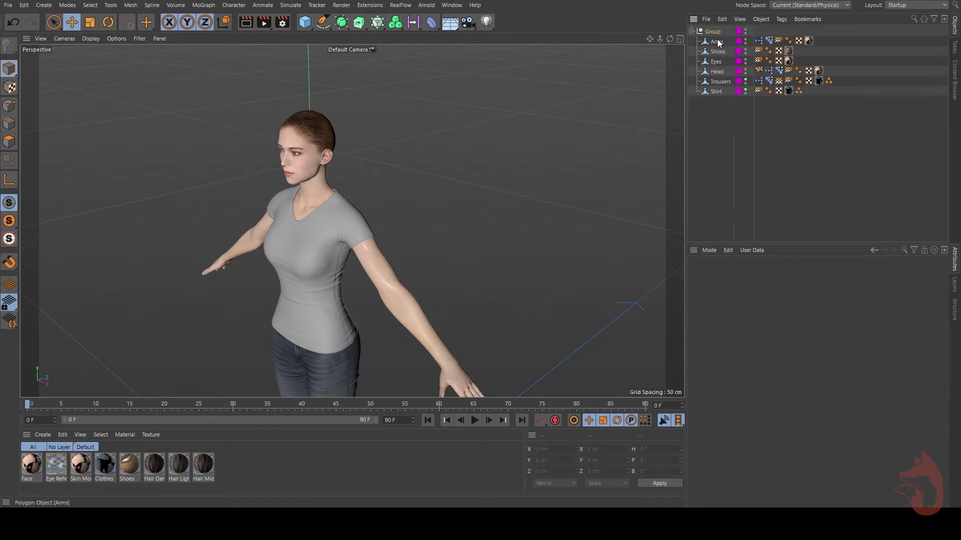
Step: Delete the rigging, weight and selection tags from all body meshes, leaving only their Phong, UVW and material tags
left_click(798, 41)
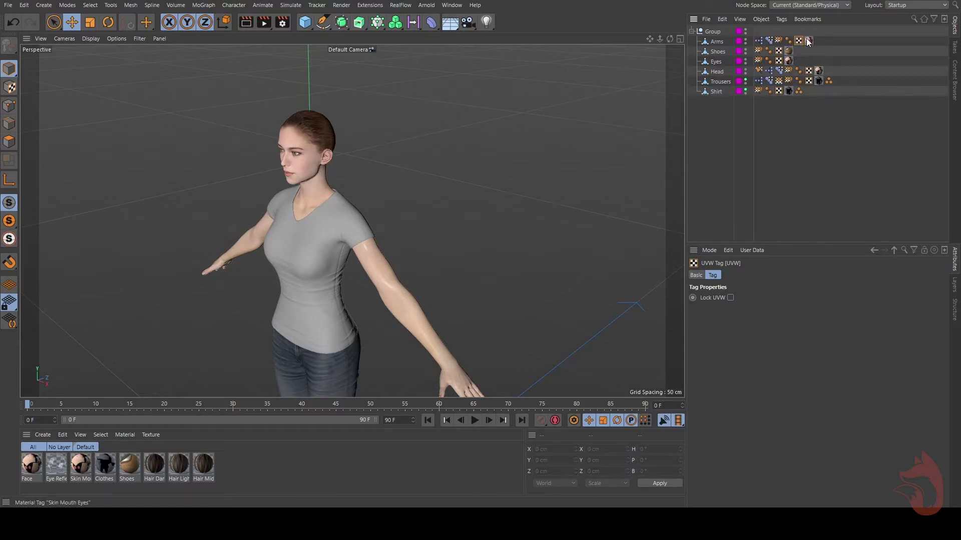
left_click(780, 40)
left_click(759, 51)
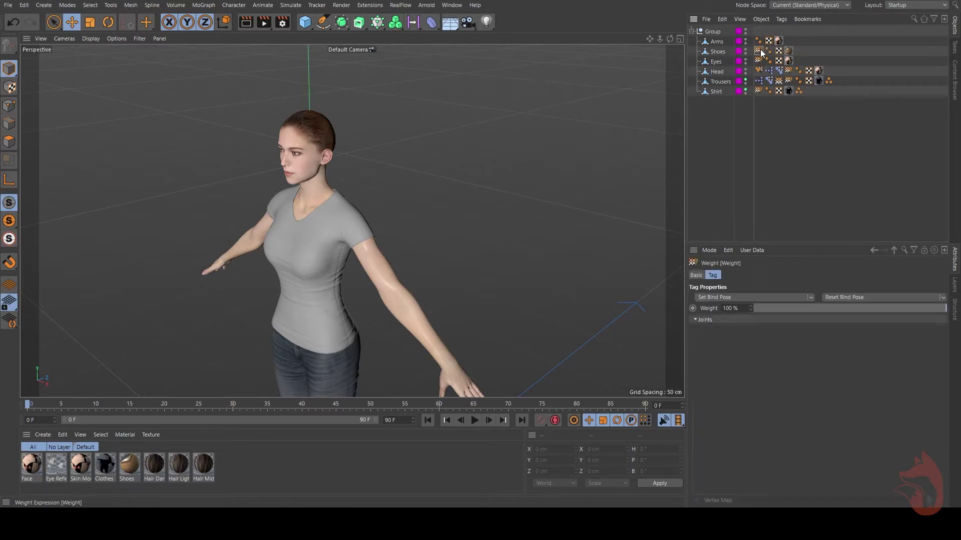
key("Delete")
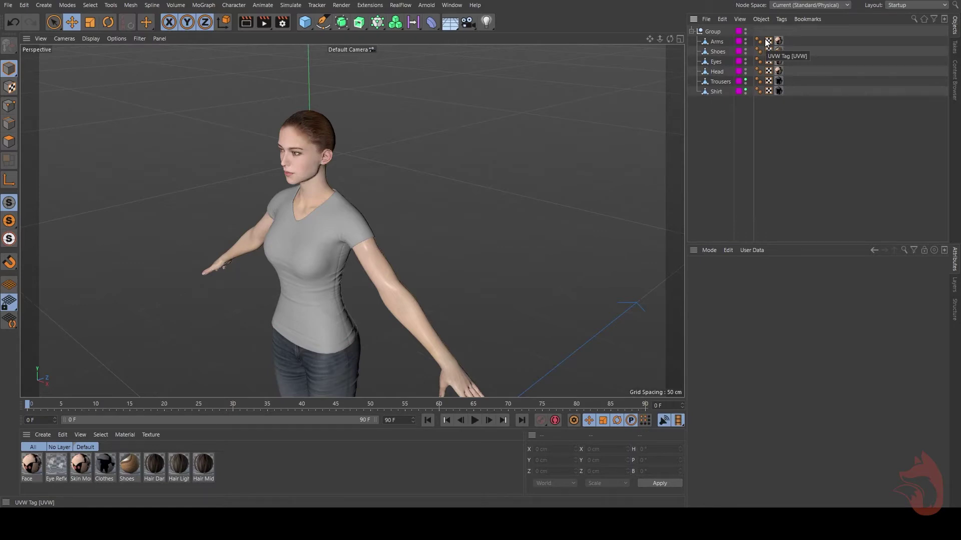
left_click(769, 61)
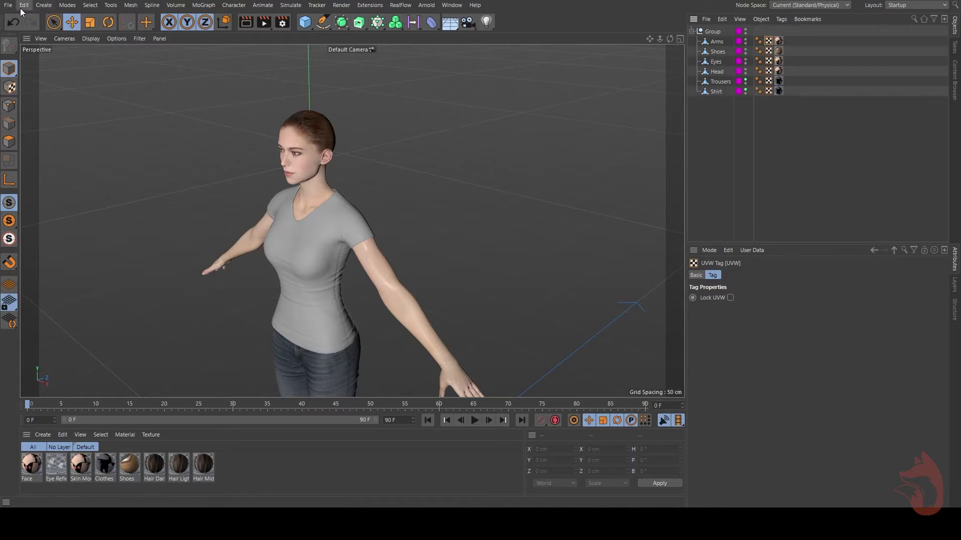
Step: Delete the unused materials from the scene
left_click(43, 434)
mouse_move(62, 436)
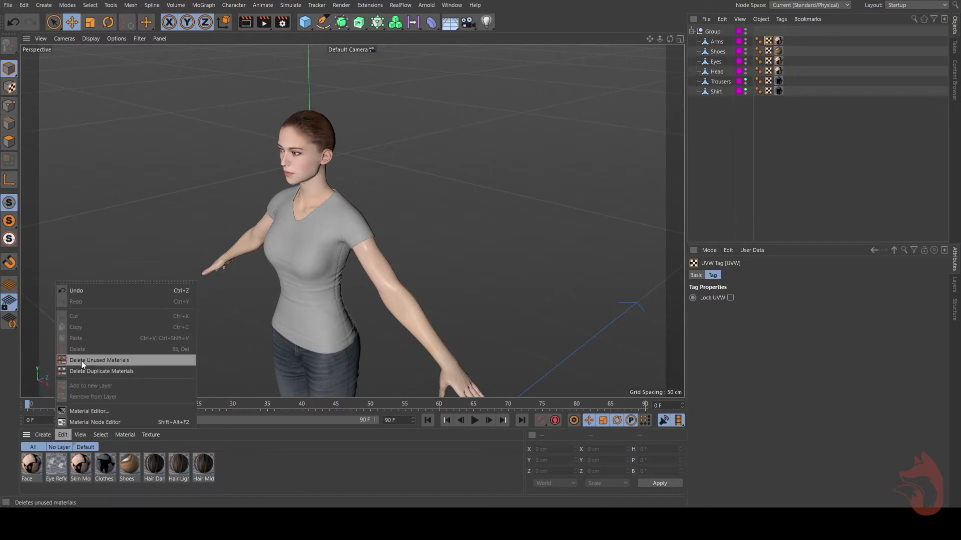
left_click(98, 360)
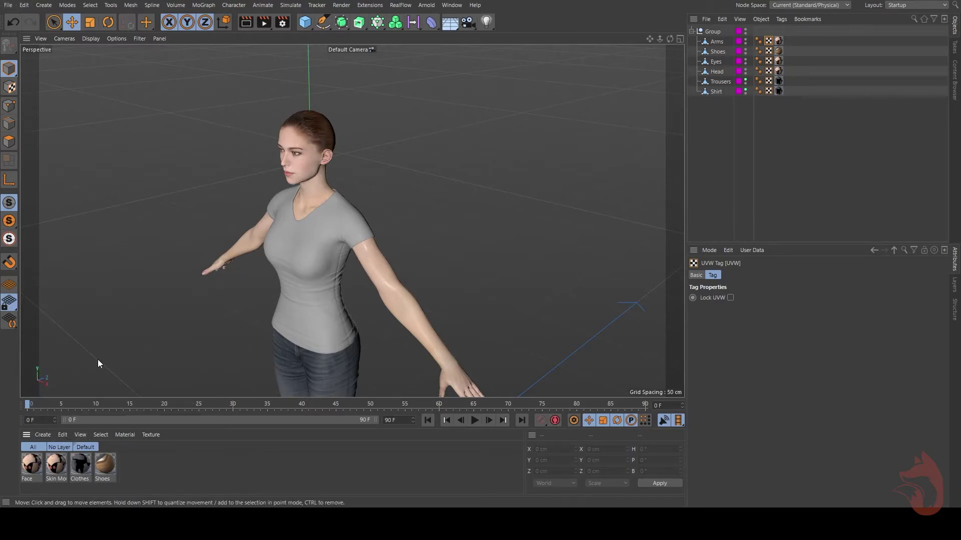
Step: Start saving the project with assets and create and open a folder named UDIM CharTut 02 inside the UDIM directory
left_click(9, 6)
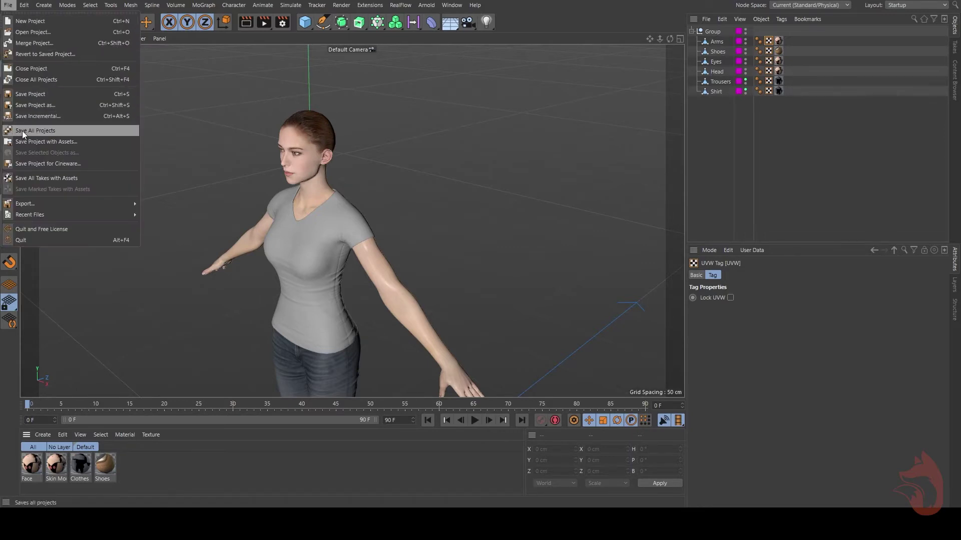
left_click(78, 145)
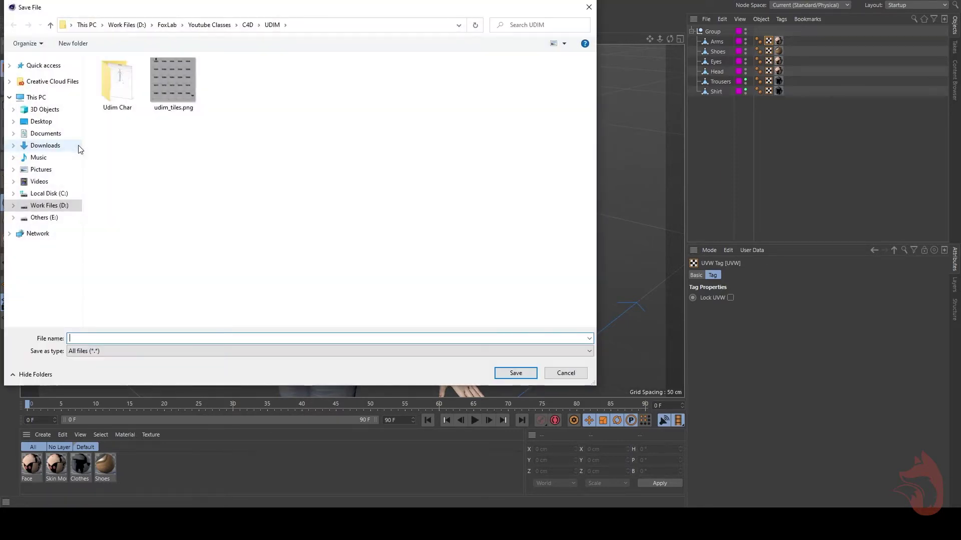
left_click(129, 90)
double_click(129, 90)
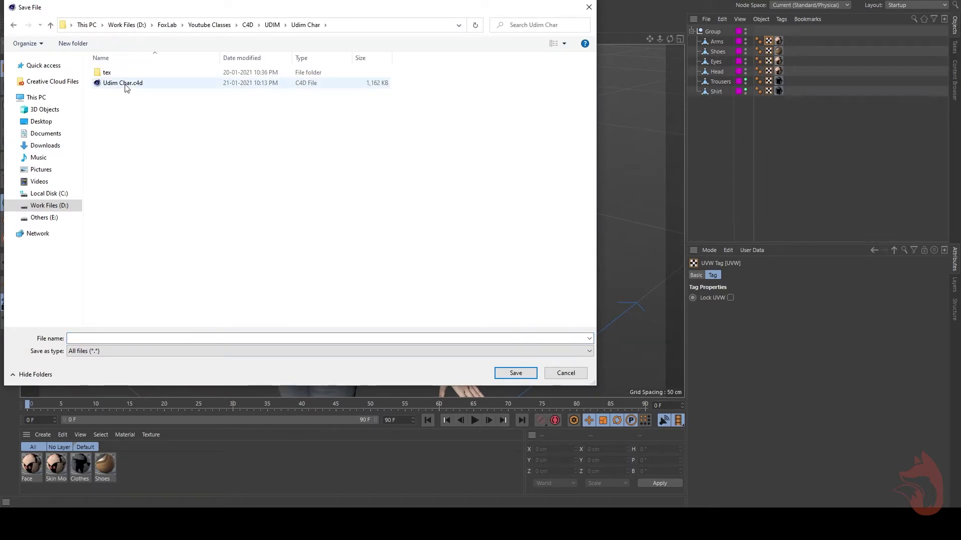
left_click(13, 25)
left_click(64, 45)
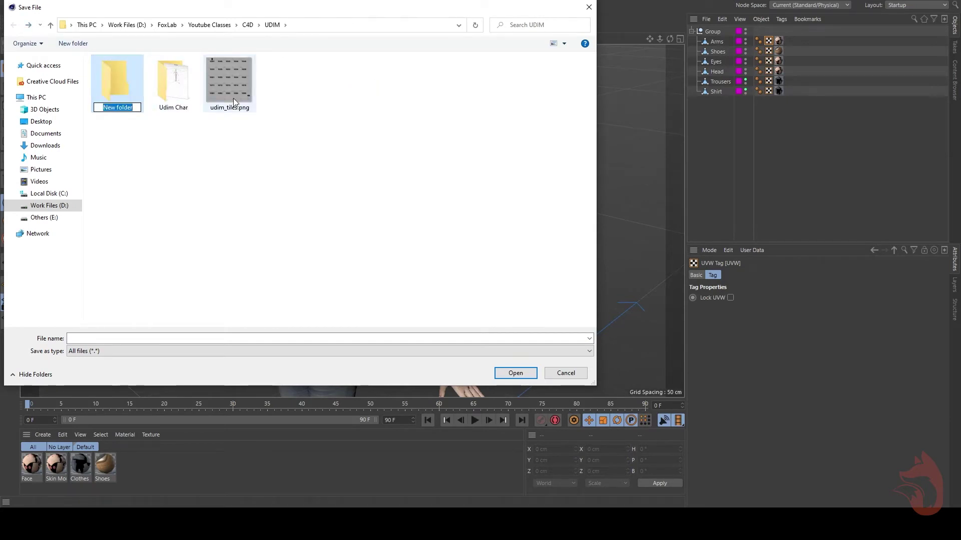
type("UDIM CharTurt")
key("BackSpace")
key("BackSpace")
type("t 02")
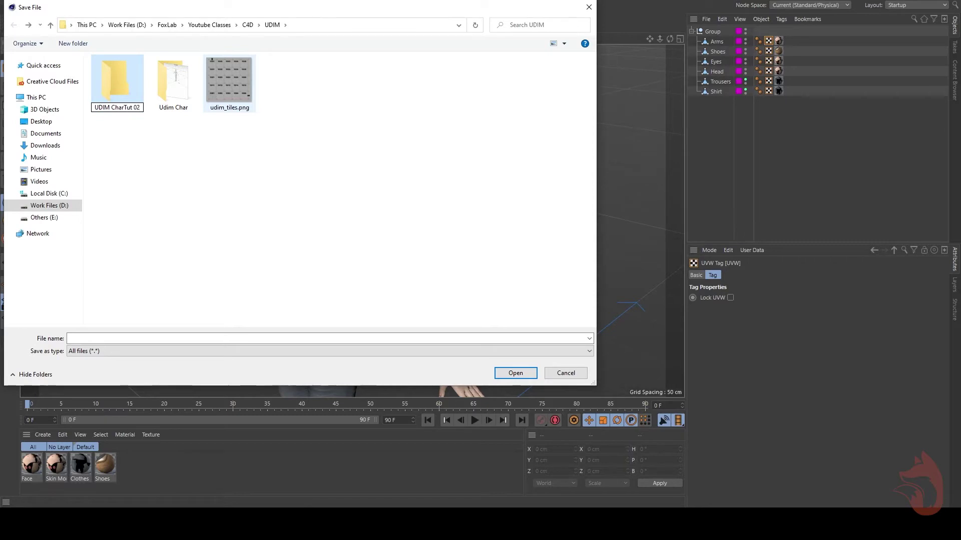
key("Return")
double_click(181, 79)
Step: Save the project with its assets under the name UDIM CharTut
left_click(117, 339)
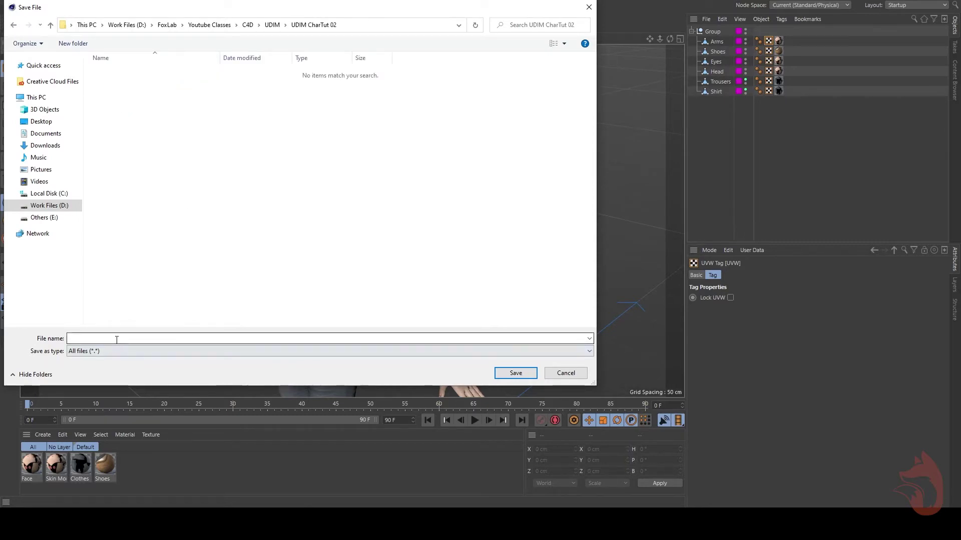
left_click(126, 337)
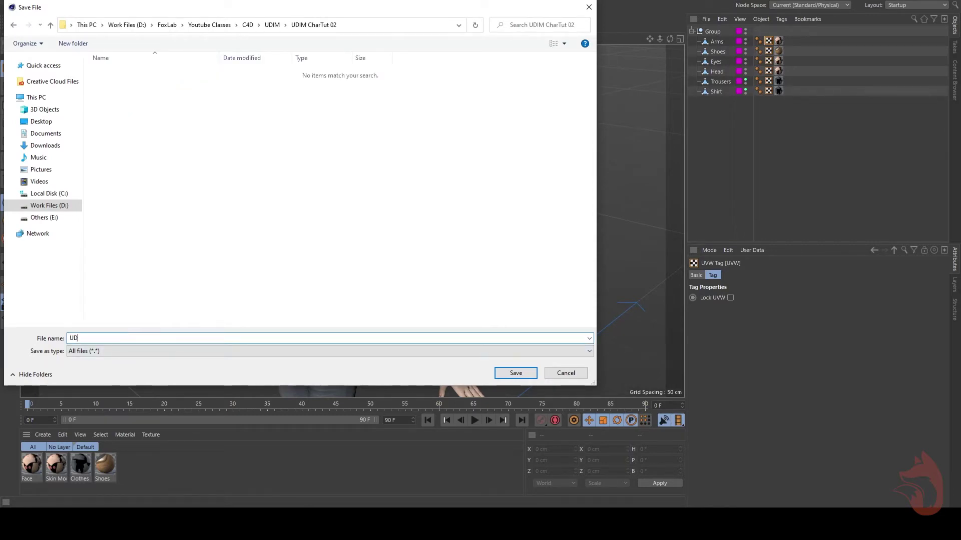
type("UDIM CharTut")
key("Return")
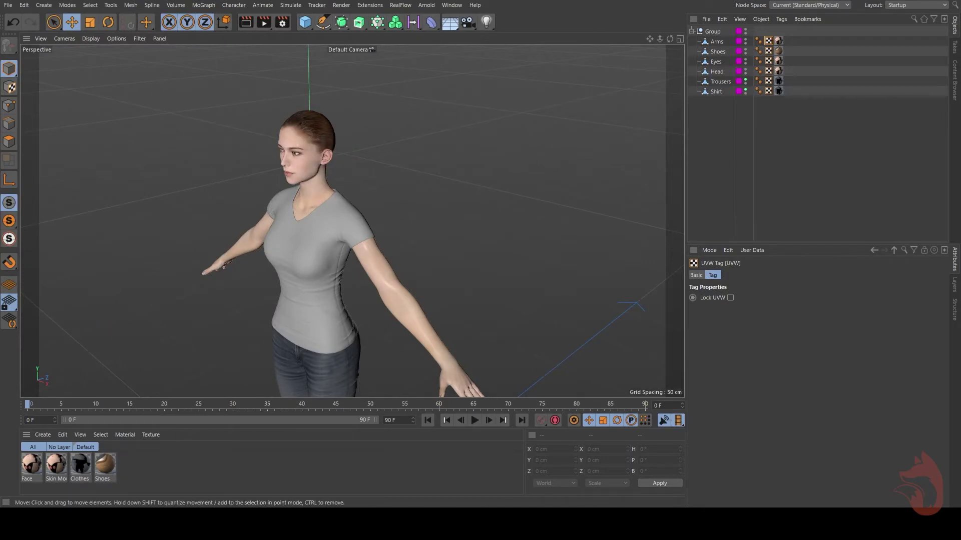
Step: Switch to File Explorer and check the saved UDIM CharTut folder and the texture files in its tex subfolder
key("alt+Tab")
double_click(253, 178)
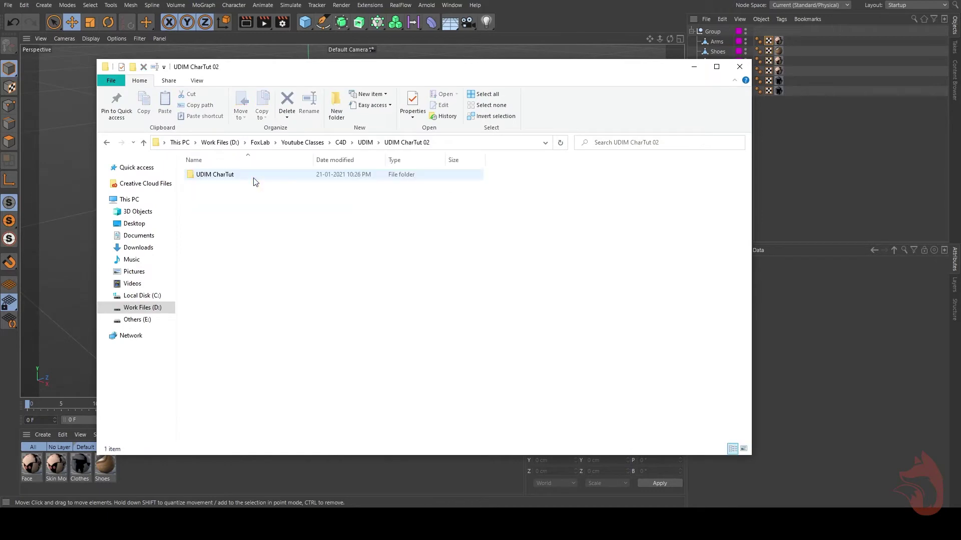
left_click(743, 448)
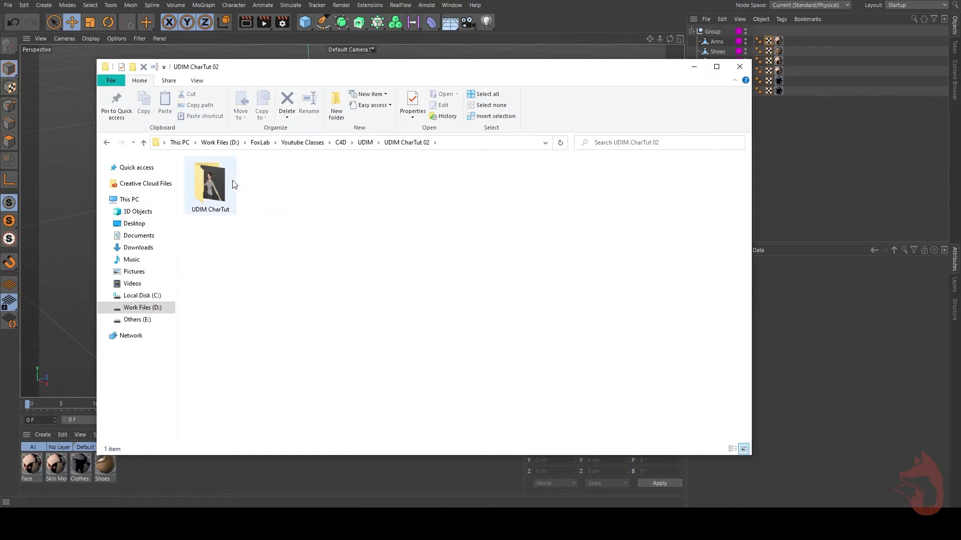
double_click(220, 177)
left_click(215, 184)
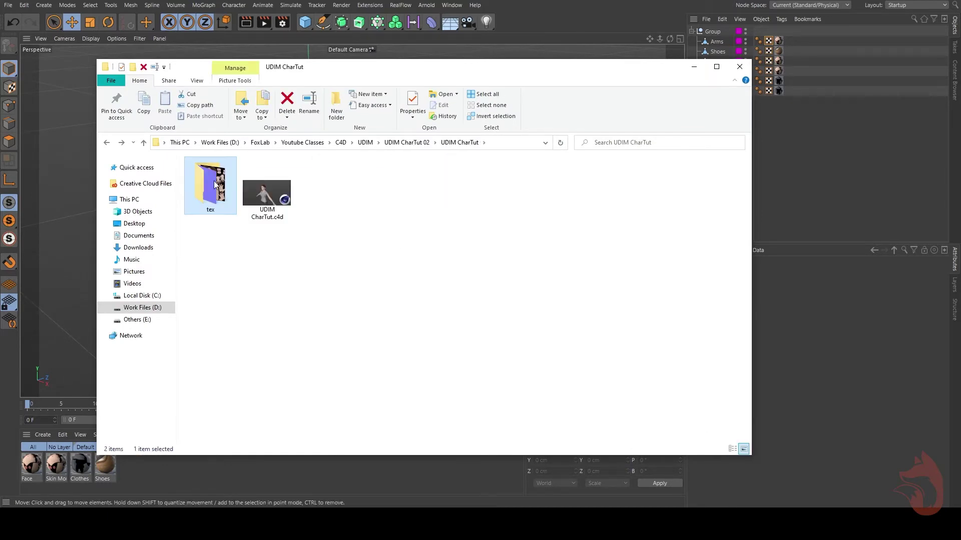
double_click(215, 185)
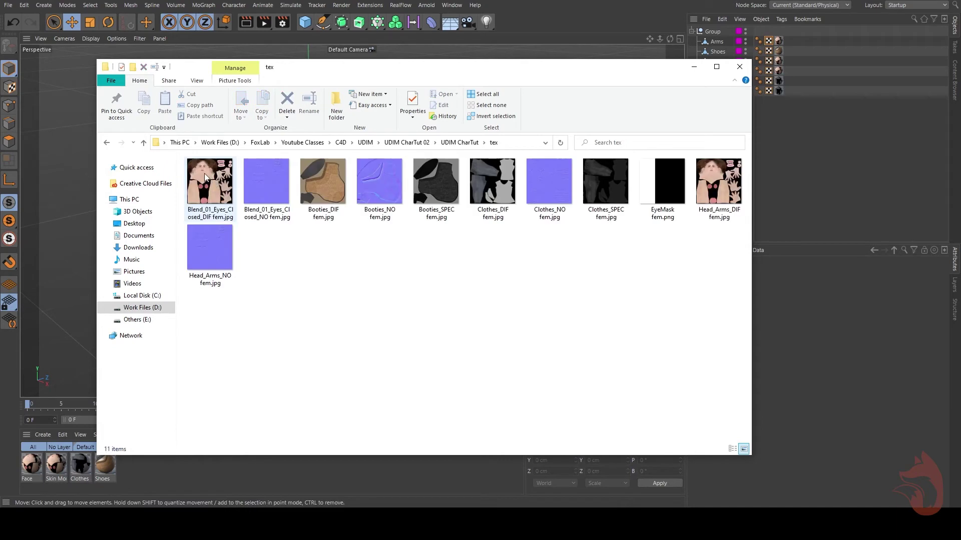
left_click(107, 142)
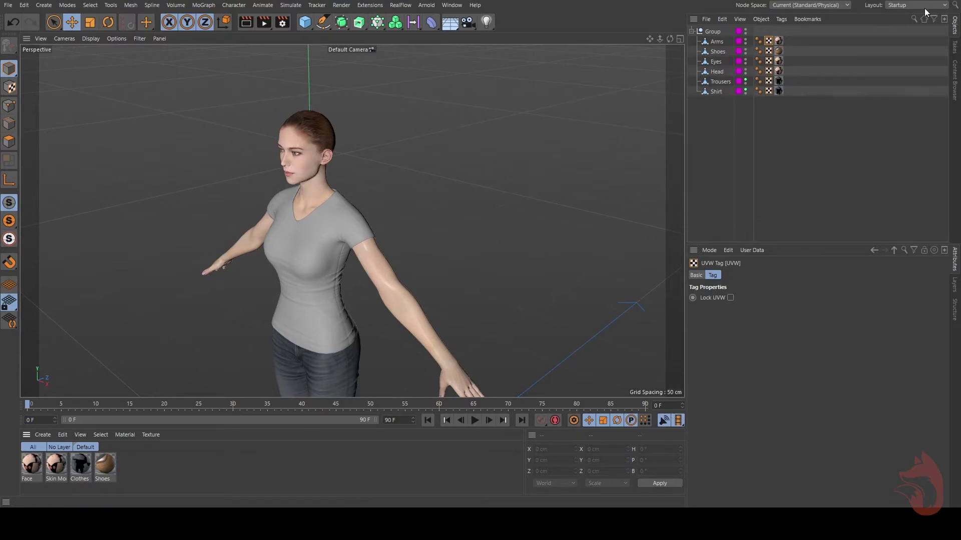
Step: Switch Cinema 4D to the BP - UV Edit layout
left_click(903, 6)
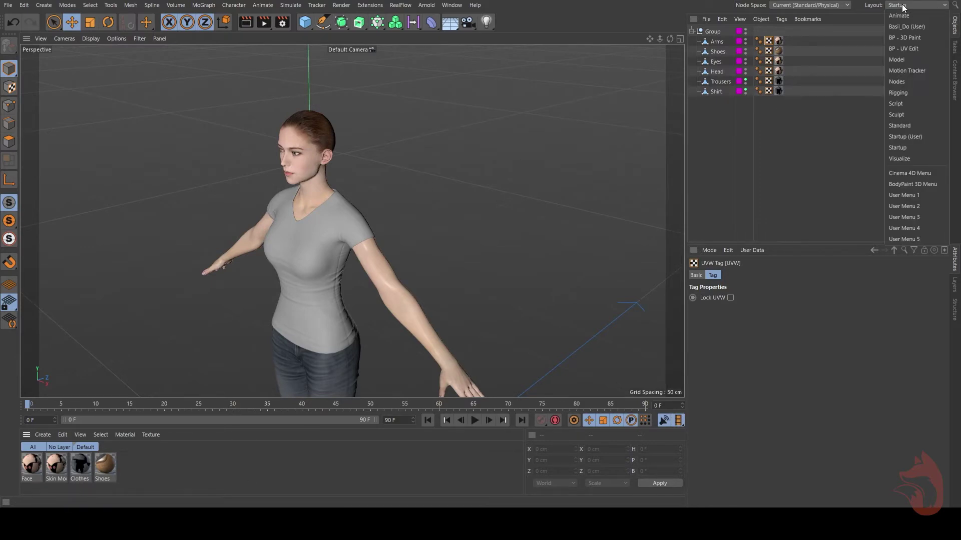
left_click(914, 48)
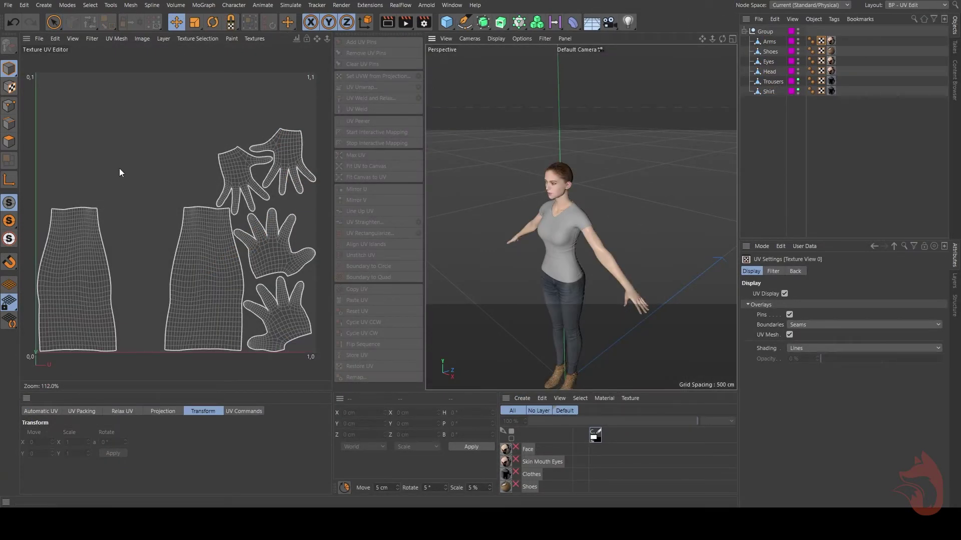
Step: Examine the UV layouts of the Arms, Shirt, Trousers, Head, Eyes and Shoes objects one by one
left_click(573, 245)
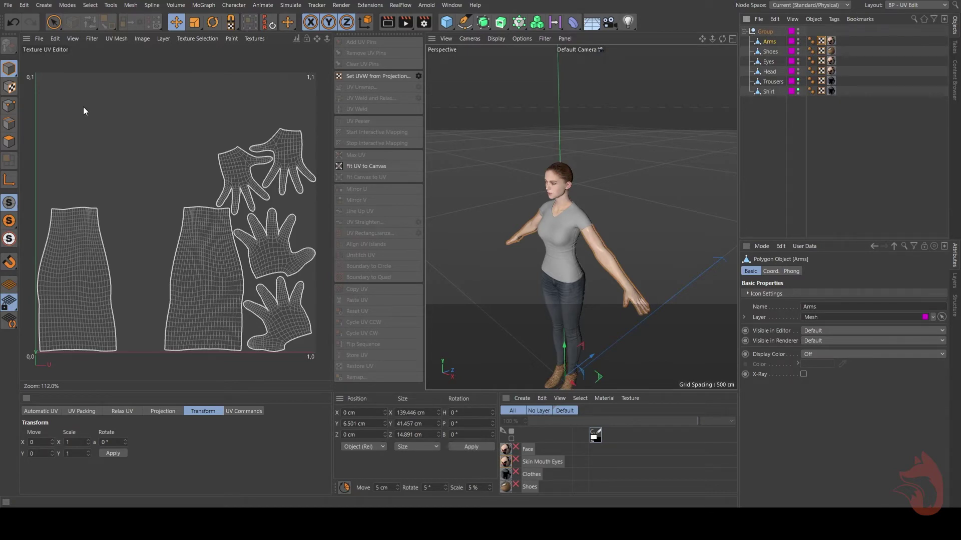
left_click(766, 92)
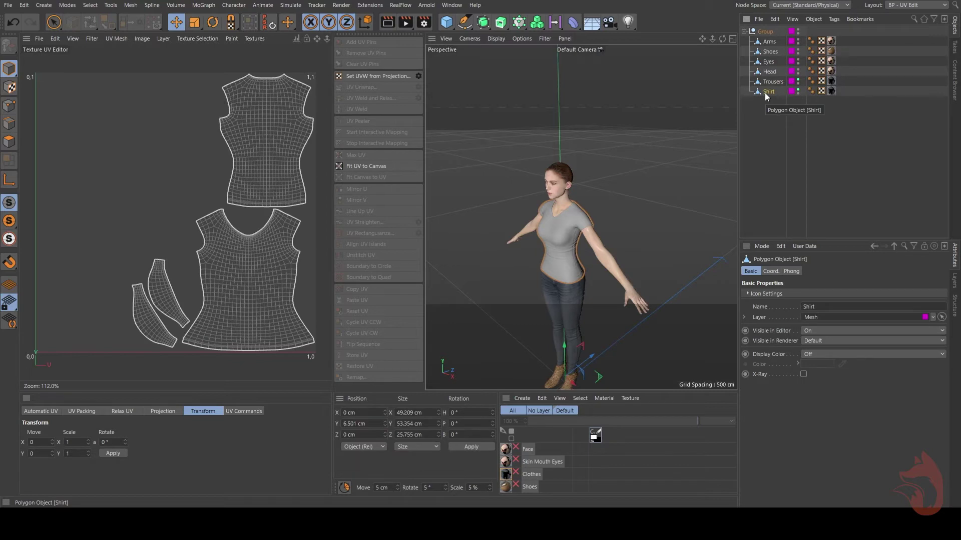
left_click(767, 83)
left_click(769, 73)
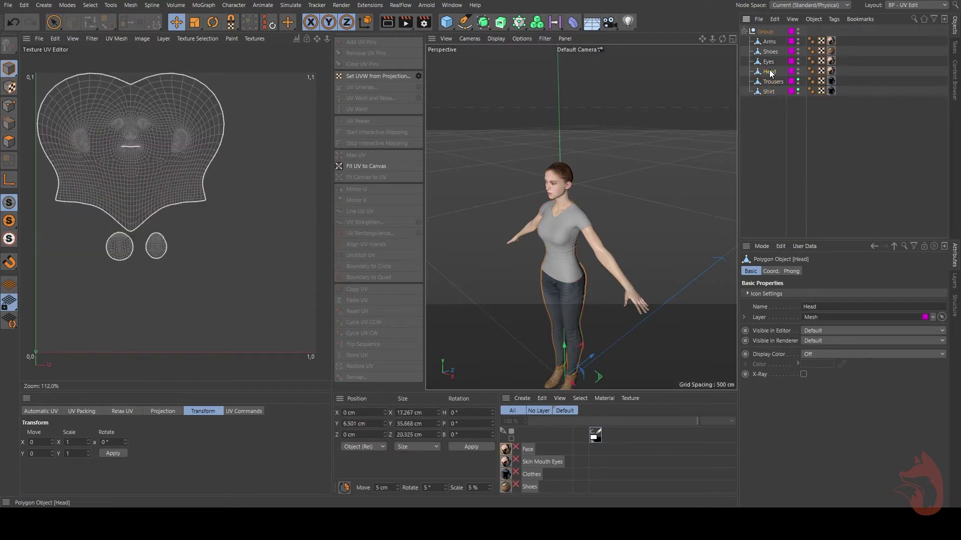
left_click(769, 62)
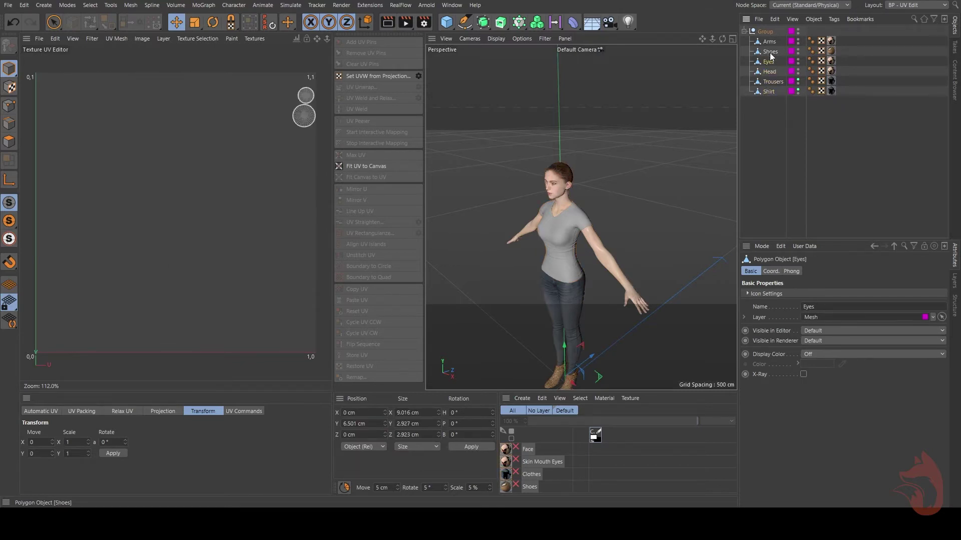
left_click(770, 52)
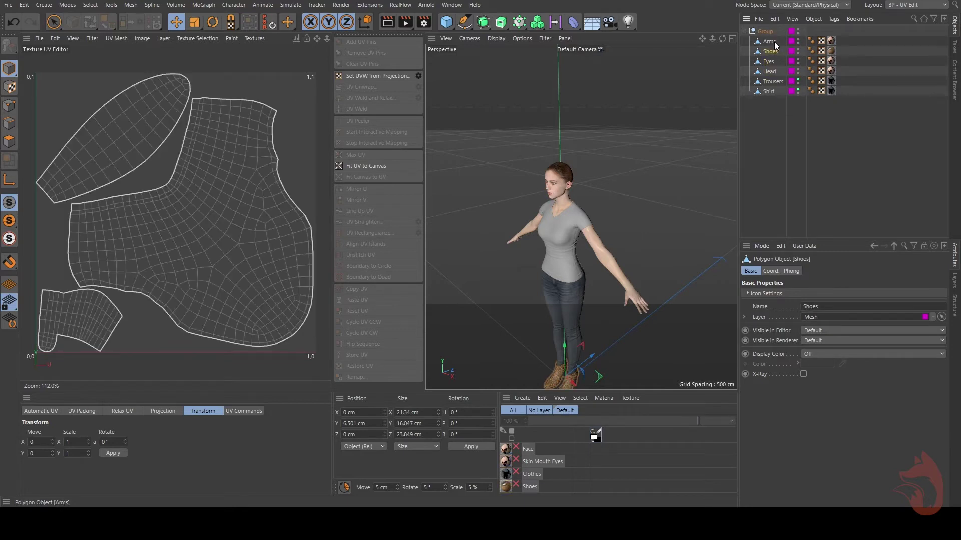
left_click(773, 41)
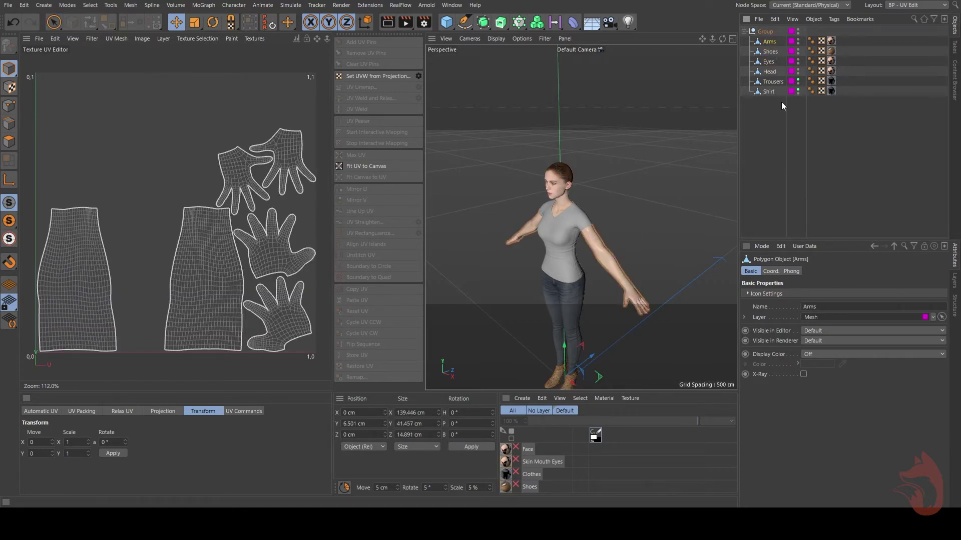
Step: Merge the Shirt and Trousers objects into a single object with Connect Objects + Delete
left_click(768, 92)
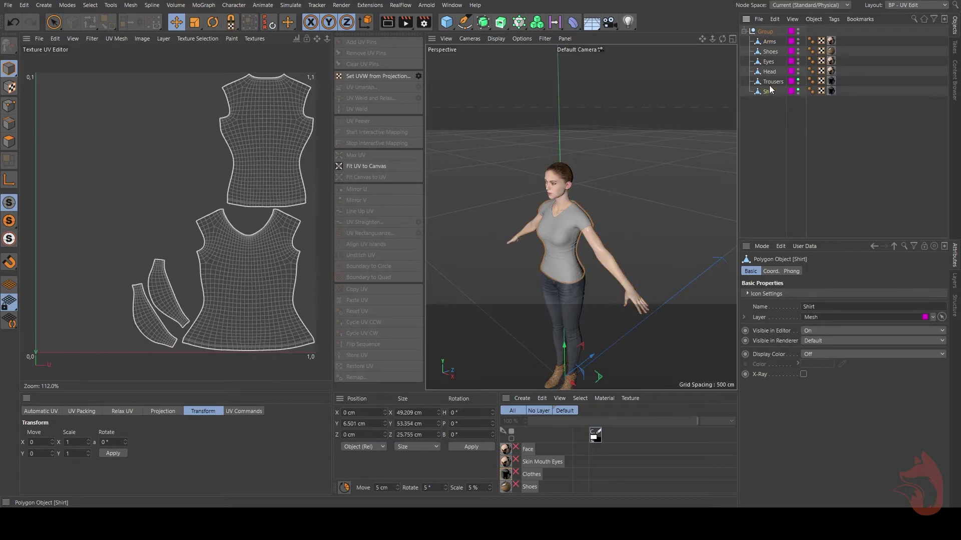
left_click(772, 83, "ctrl")
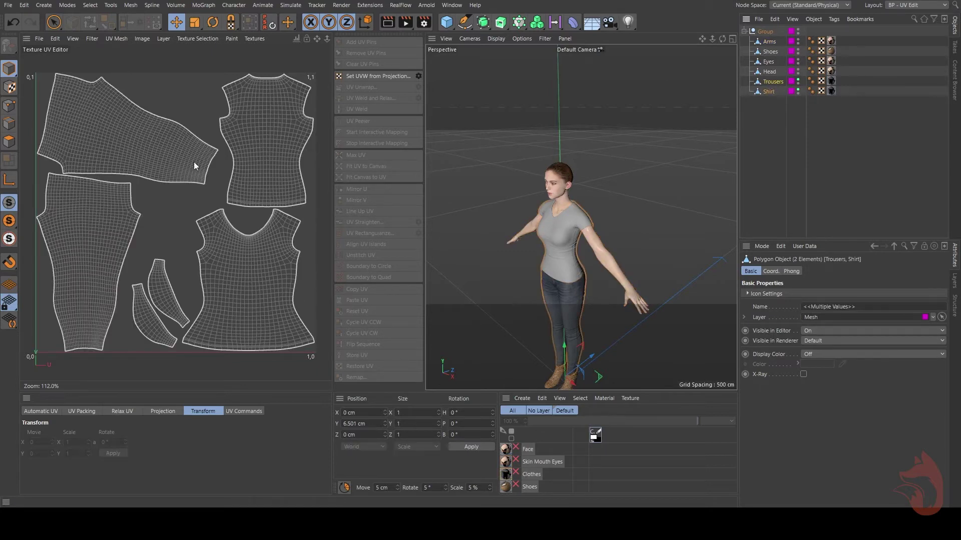
right_click(770, 85)
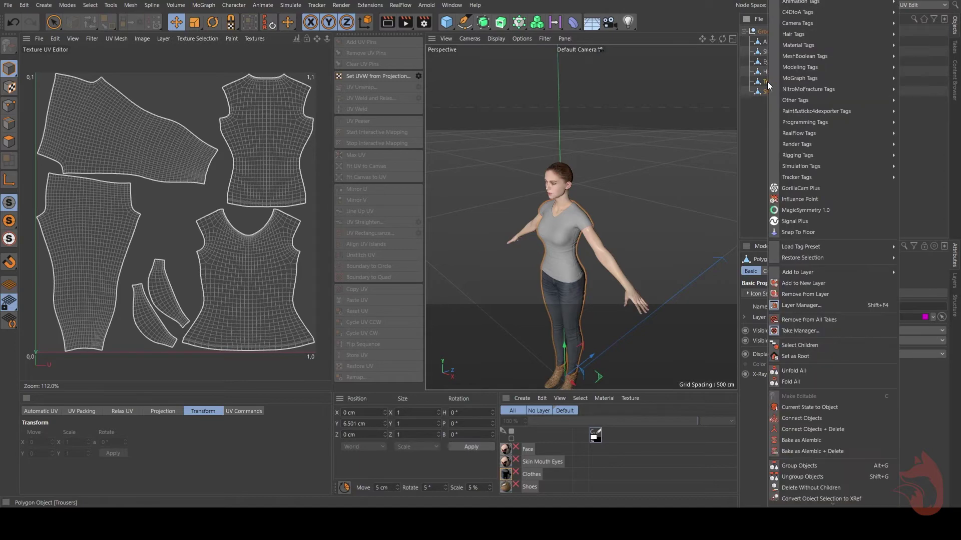
left_click(837, 430)
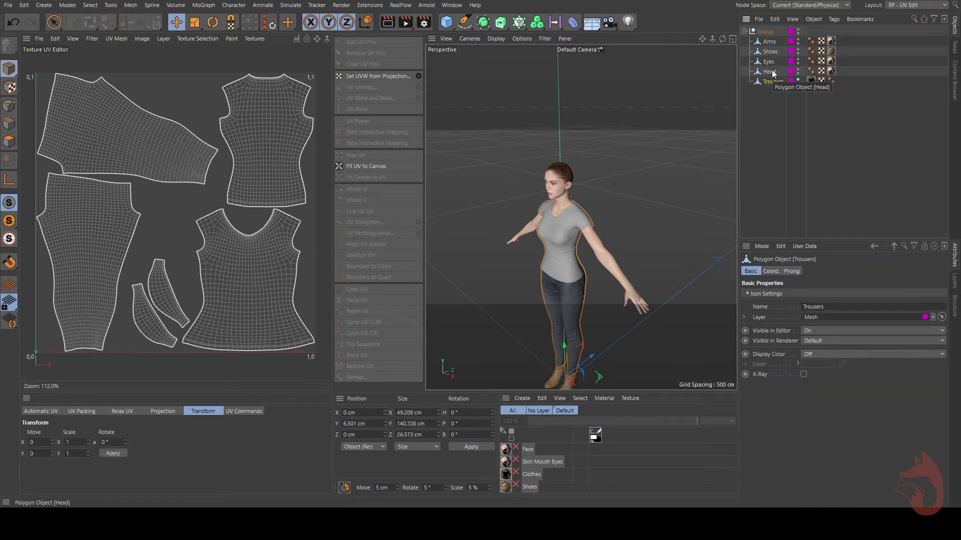
Step: Try to merge the Arms, Eyes and Head objects with Connect Objects + Delete, and undo the merge
left_click(771, 51)
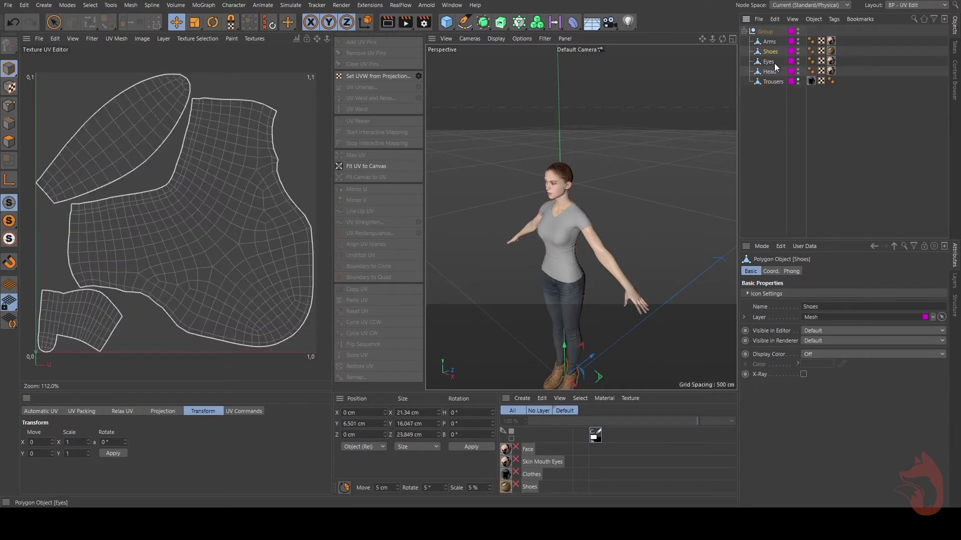
left_click(772, 72, "shift")
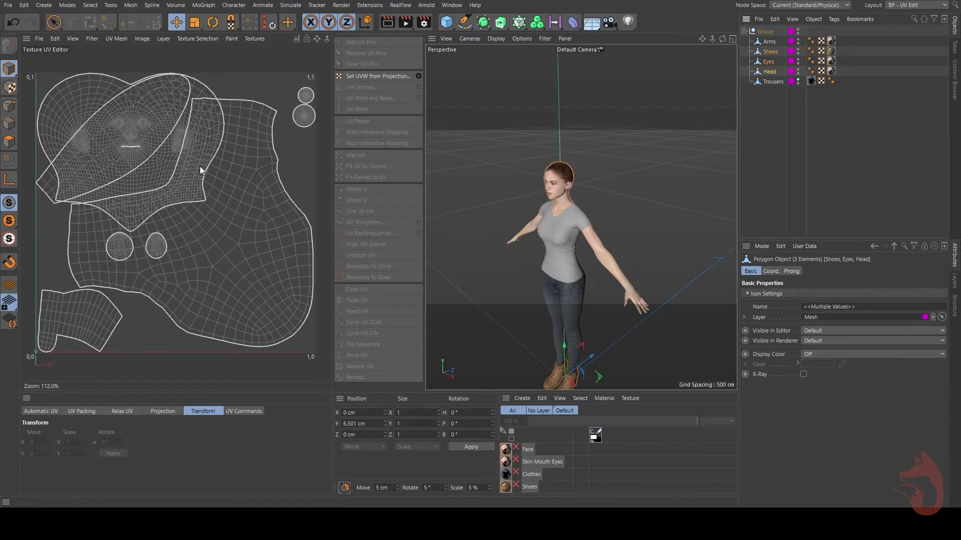
left_click(767, 62)
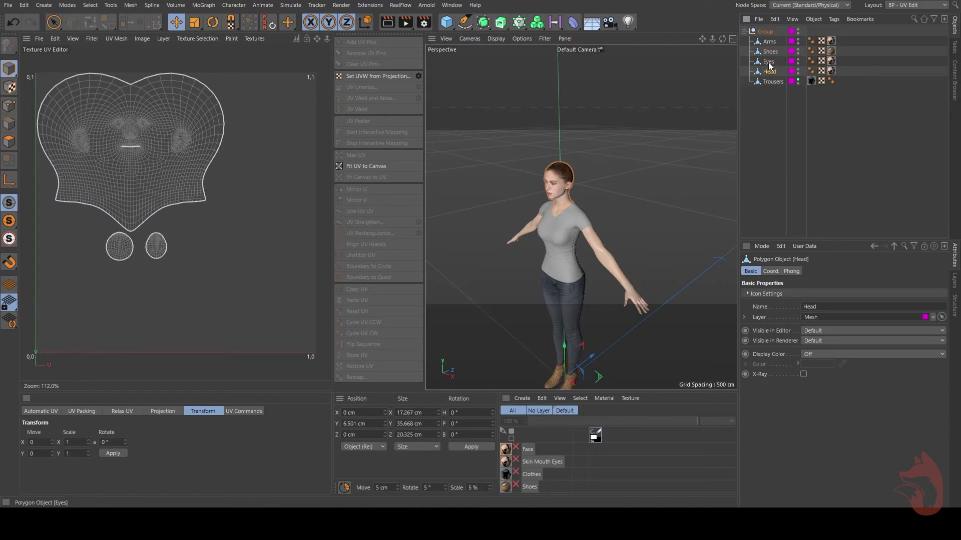
left_click(771, 71, "shift")
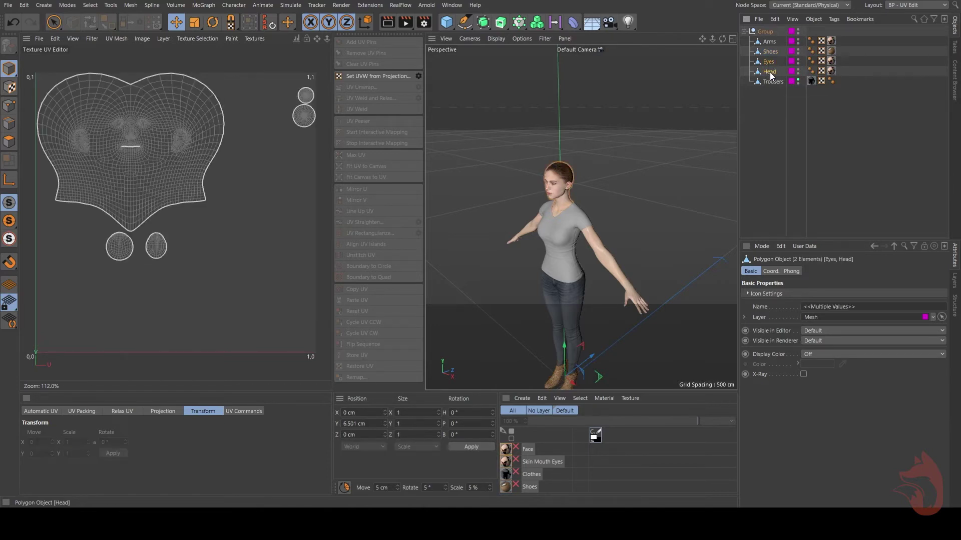
left_click(770, 43, "shift")
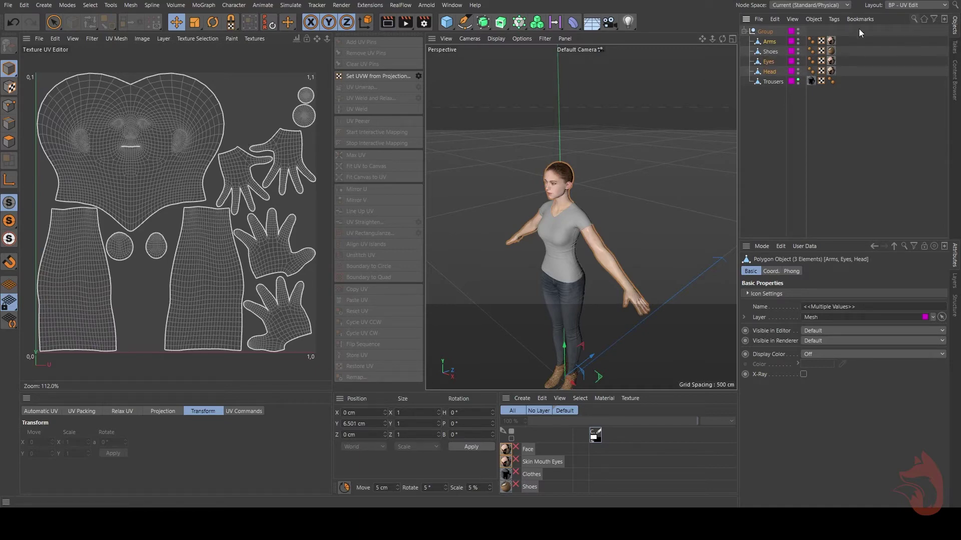
right_click(764, 75)
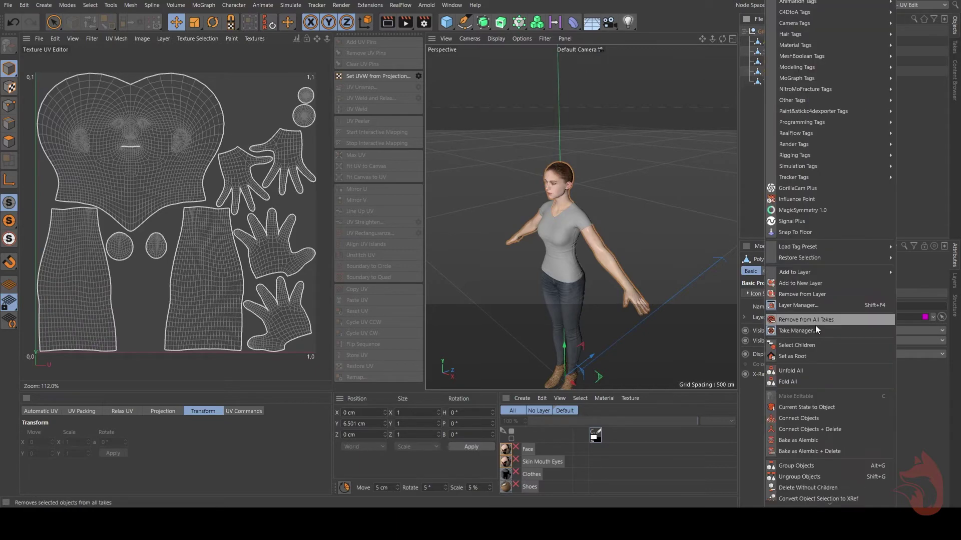
left_click(821, 429)
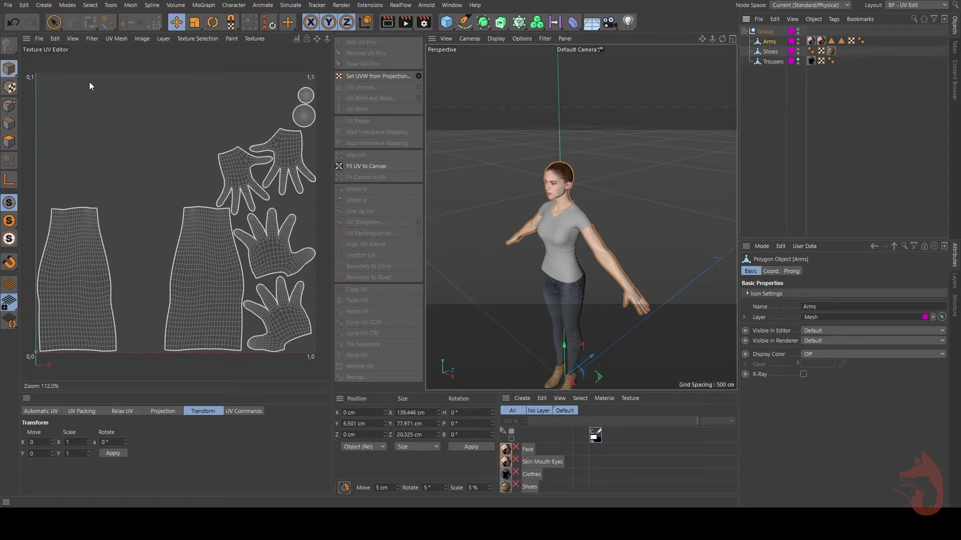
key("ctrl+z")
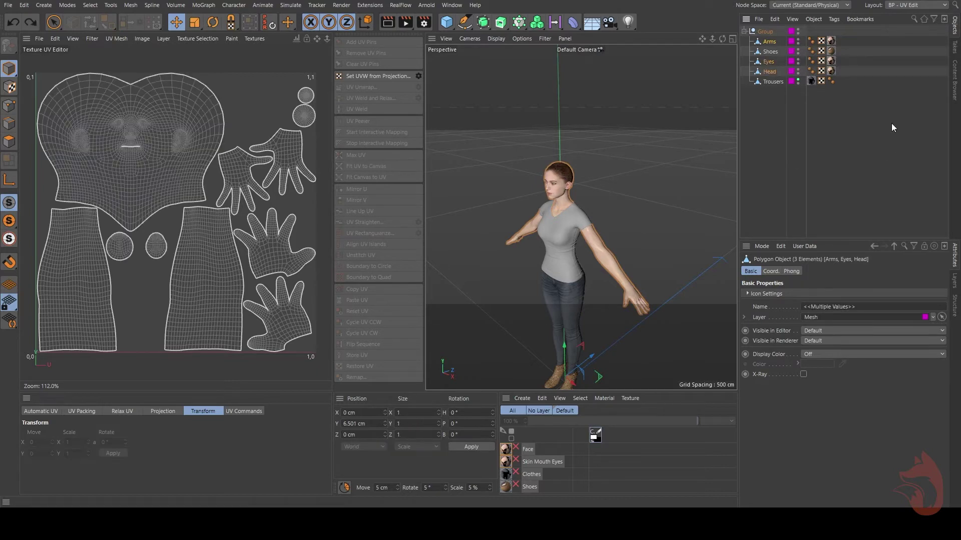
Step: Leave the Head out of the selection and merge only the Arms and Eyes objects with Connect Objects + Delete
left_click(769, 71, "ctrl")
left_click(769, 61, "ctrl")
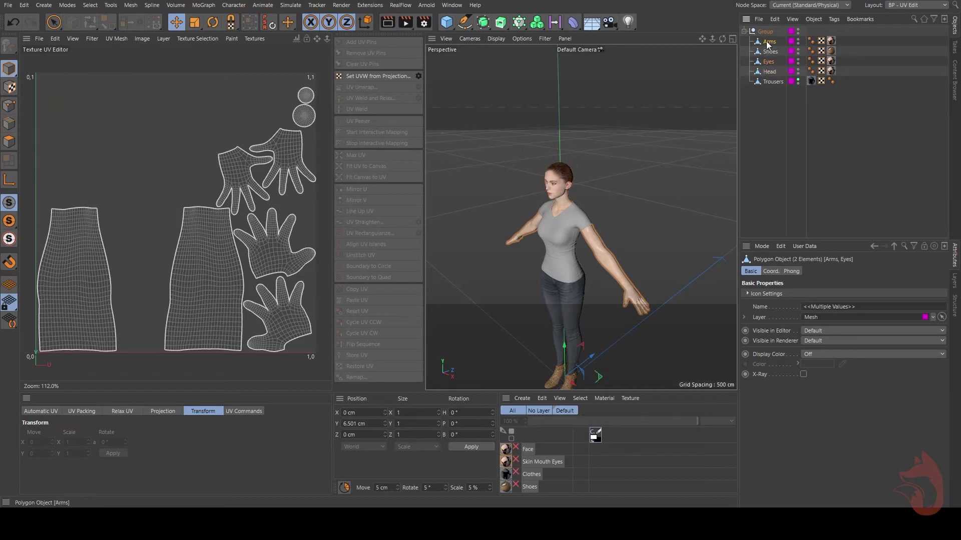
left_click(770, 60)
left_click(769, 41, "ctrl")
right_click(770, 42)
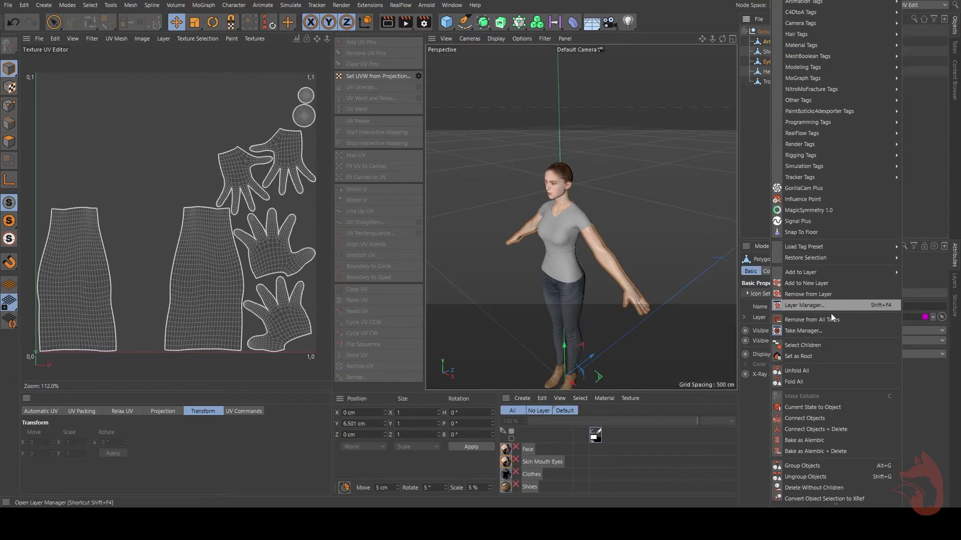
left_click(838, 430)
Step: Check the separate UV layouts of the four remaining objects: Arms, Shoes, Head and Trousers
left_click(771, 62)
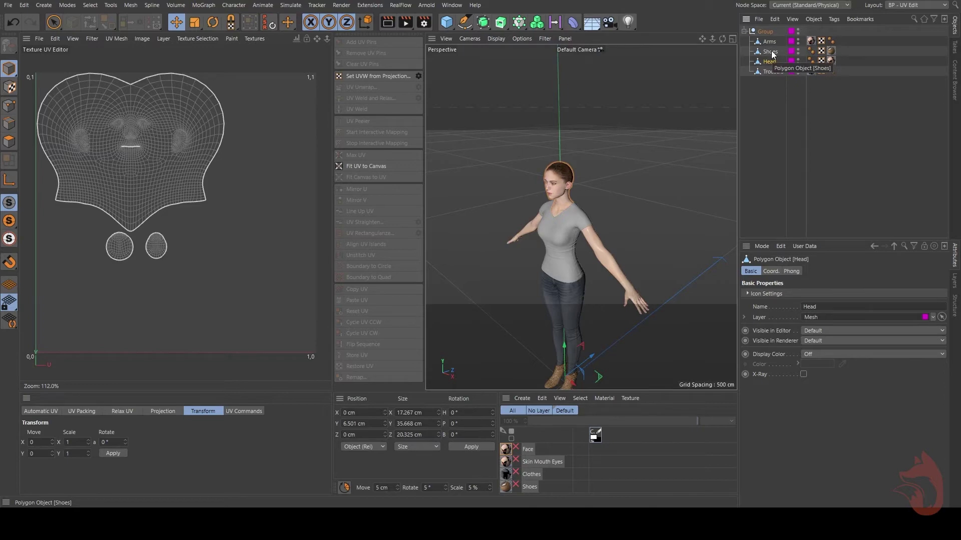
left_click(772, 53)
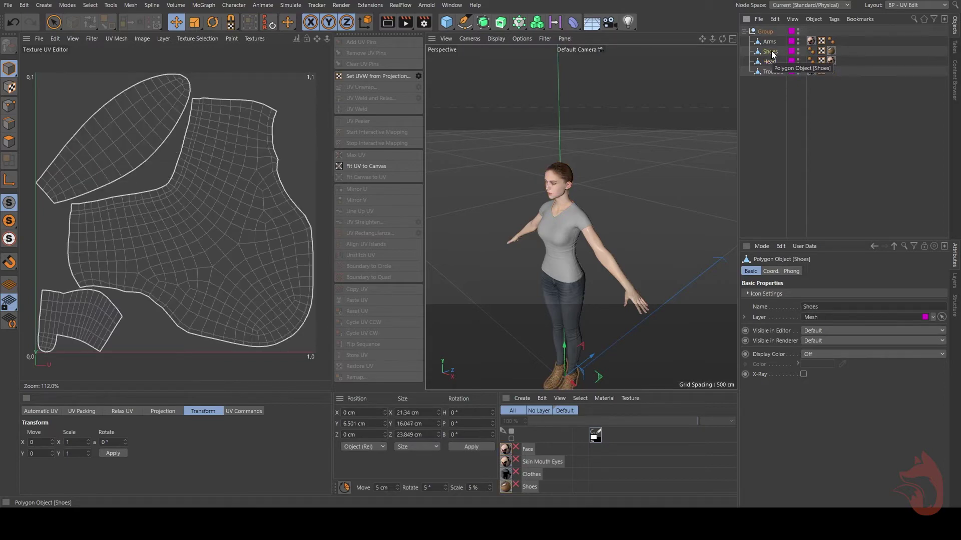
left_click(770, 43)
left_click(771, 51)
left_click(771, 61)
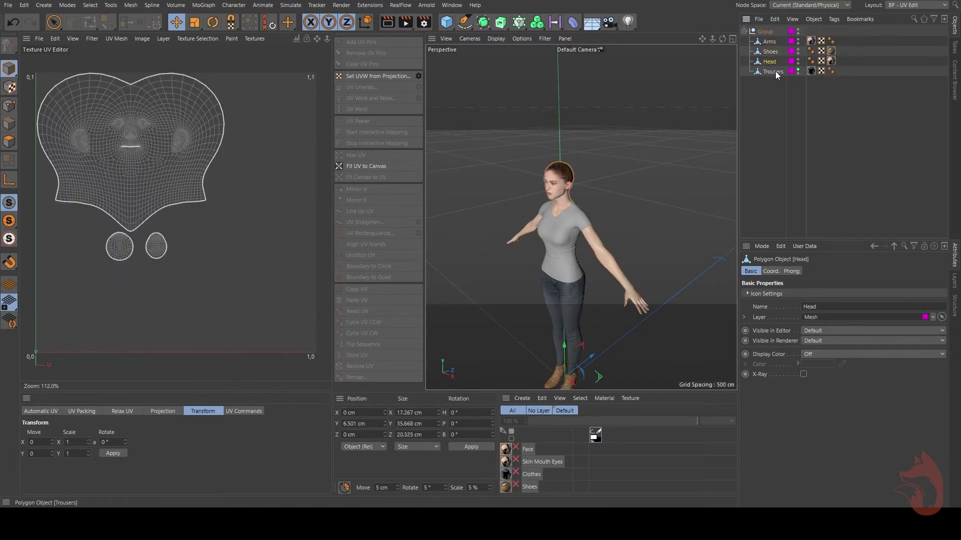
left_click(774, 71)
left_click(772, 62)
left_click(772, 52)
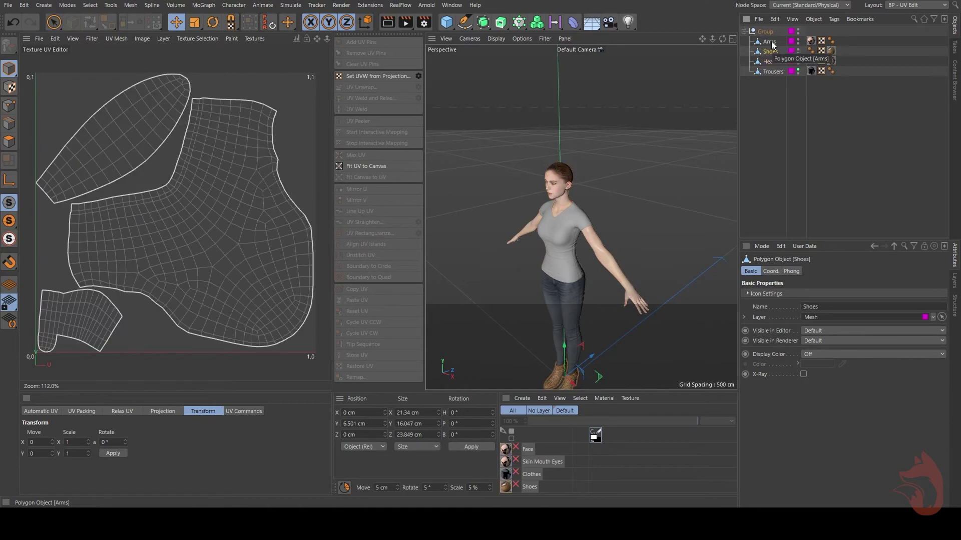
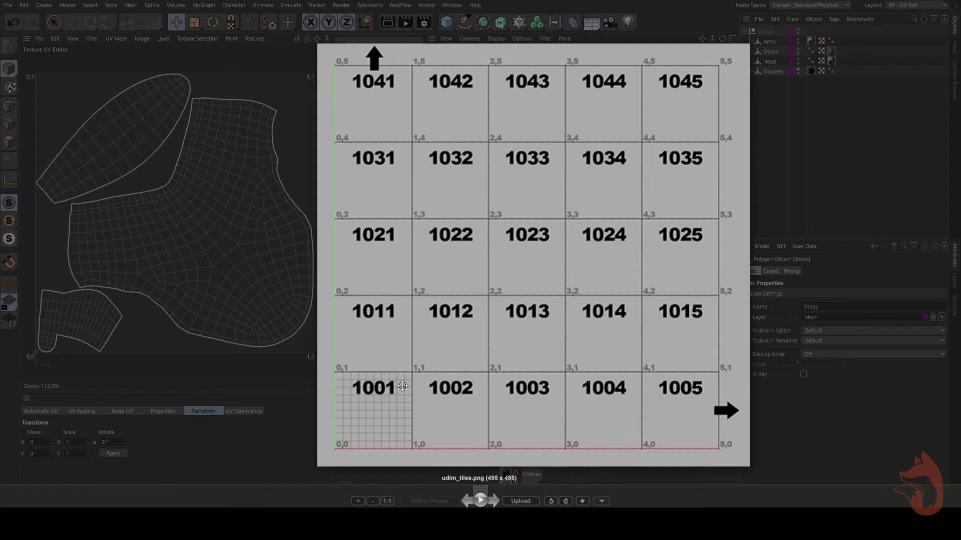
Step: Review the UDIM tile numbering in udim_tiles.png, close the image, and show the empty UV space beyond the 0–1 tile
left_click_drag(483, 183, 626, 182)
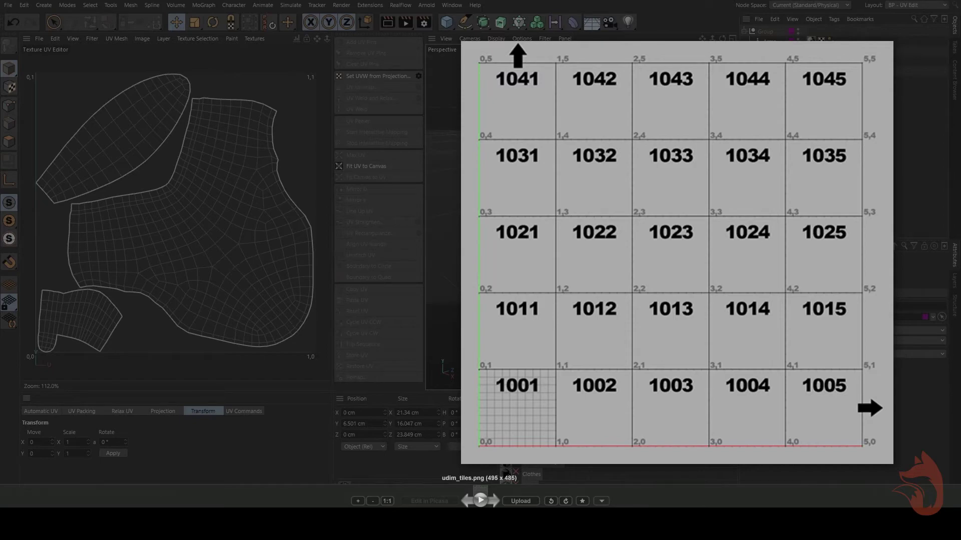
key("Escape")
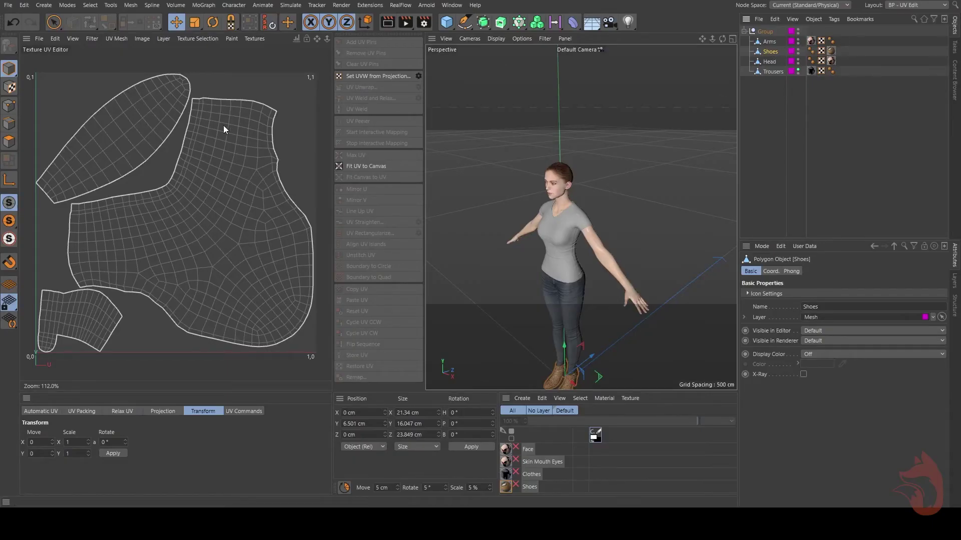
scroll(224, 131, "down", 5)
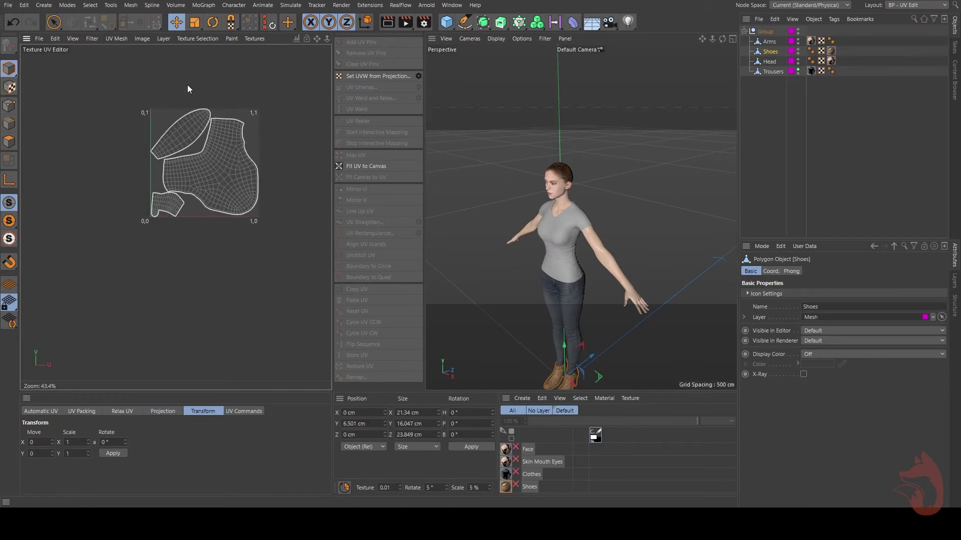
middle_click_drag(181, 155, 150, 235, "alt")
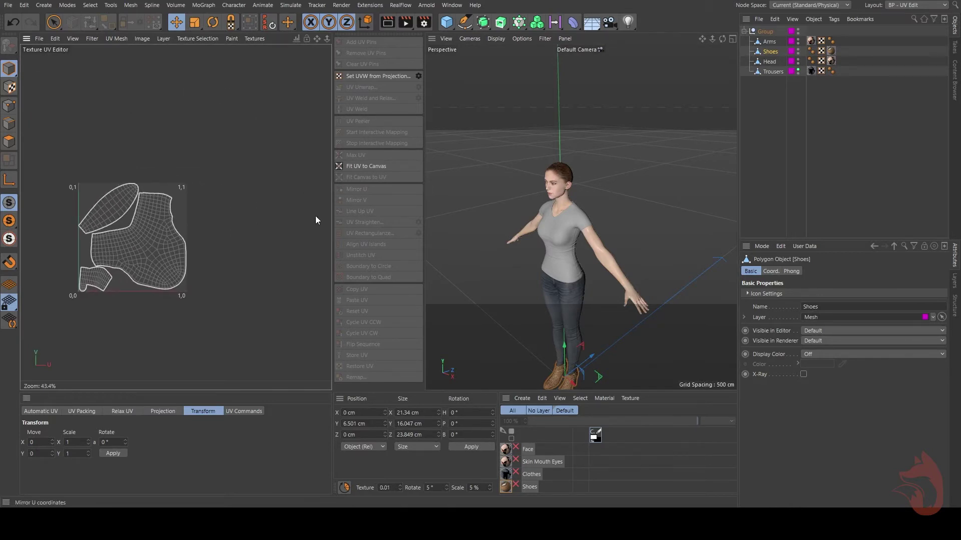
middle_click_drag(245, 194, 213, 202, "alt")
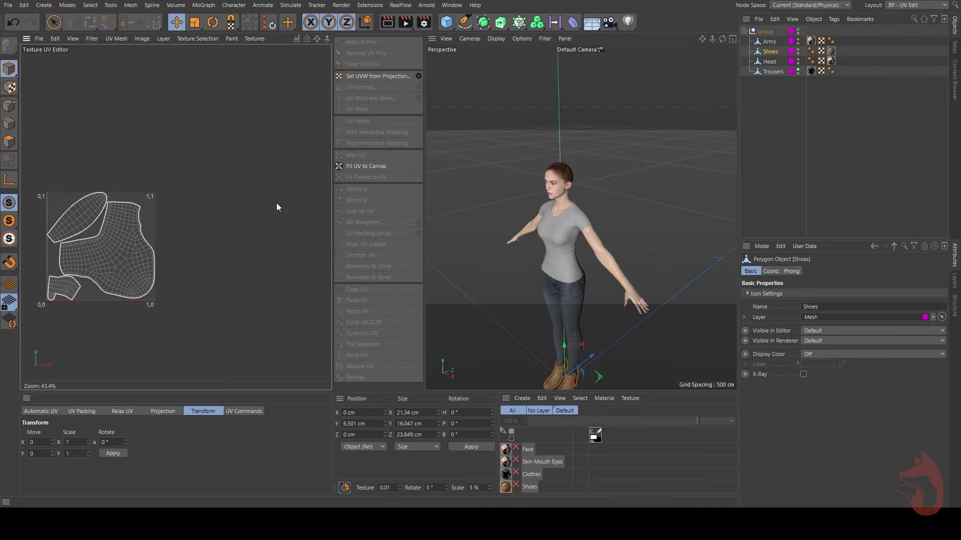
Step: Rename the merged Trousers object as Dress
left_click(769, 73)
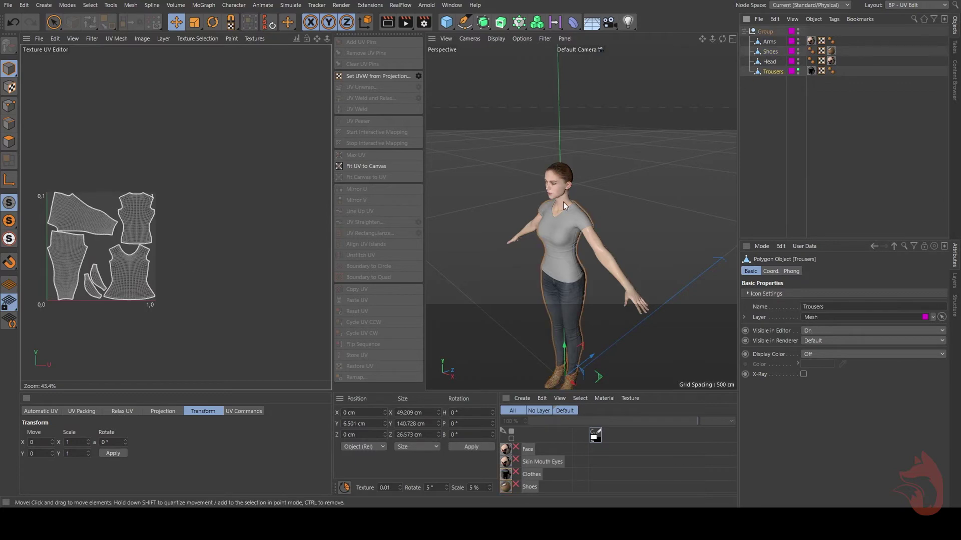
double_click(781, 74)
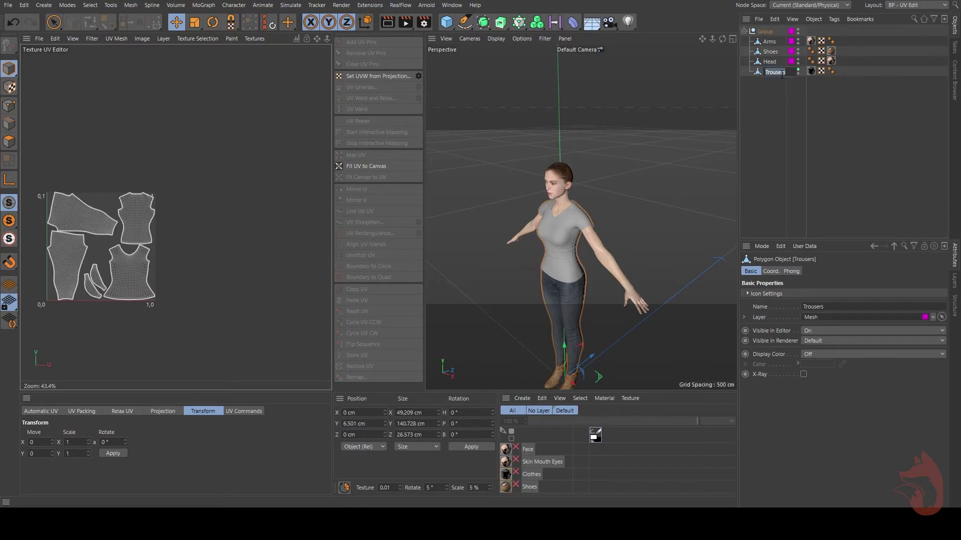
type("Dress")
key("Return")
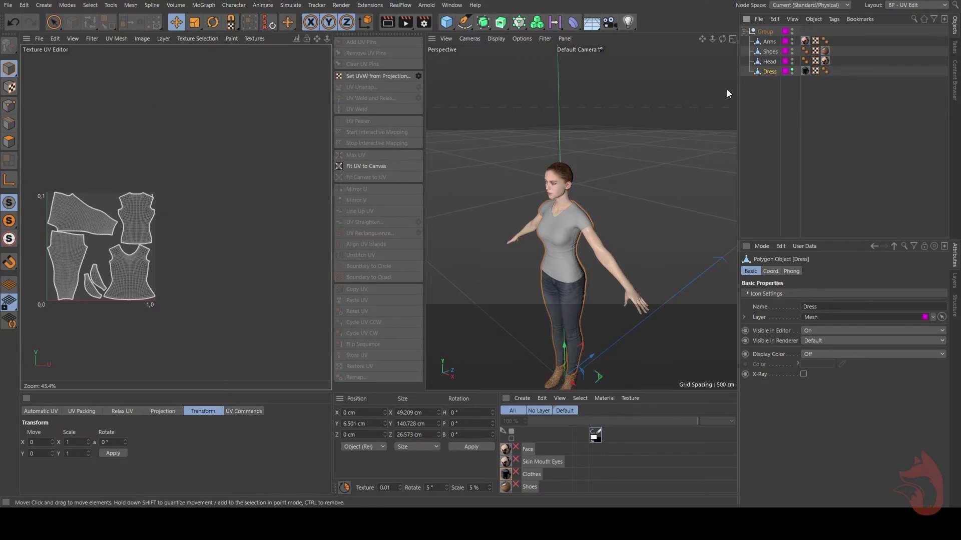
Step: Select all the Head's polygons and offset their UVs by 1 in X and 0 in Y, into the second UDIM tile
left_click(771, 61)
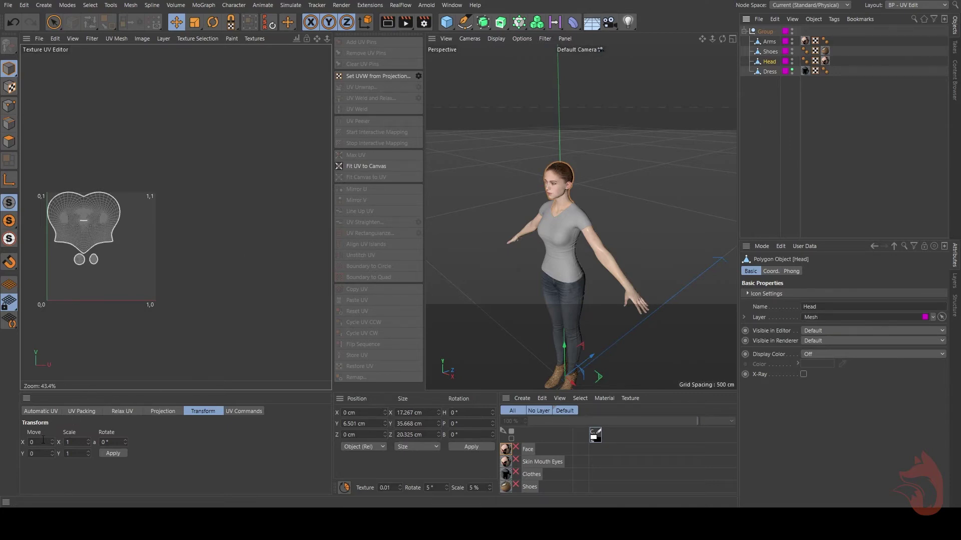
left_click(32, 411)
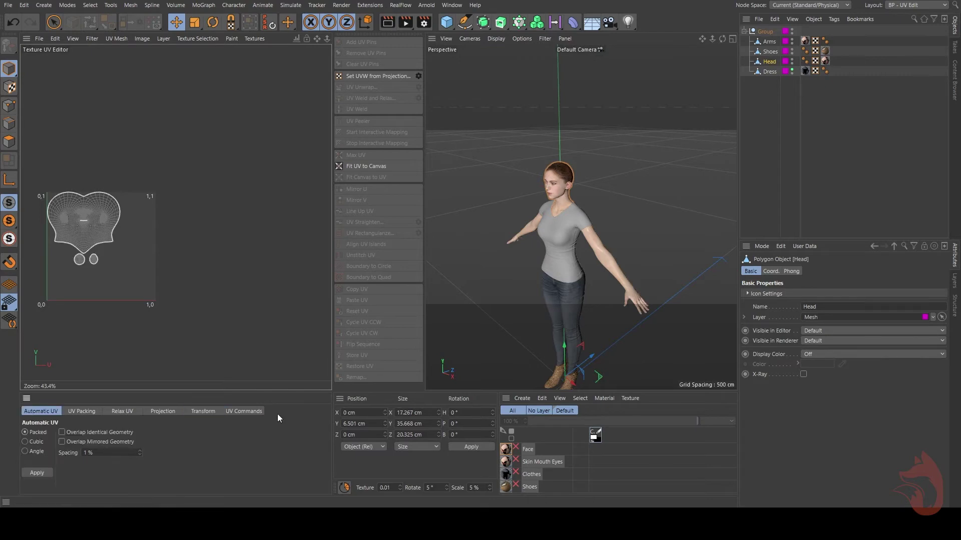
left_click(207, 413)
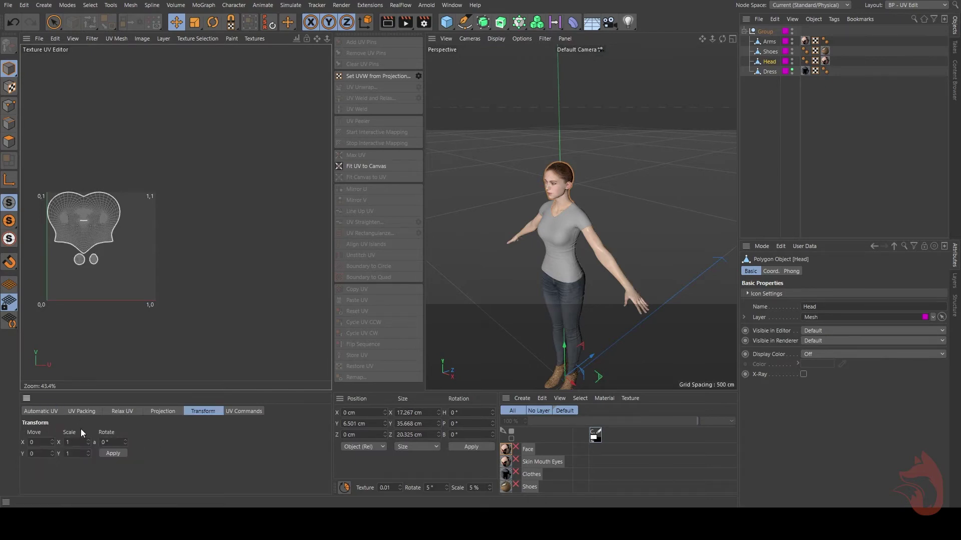
left_click(42, 440)
left_click(9, 142)
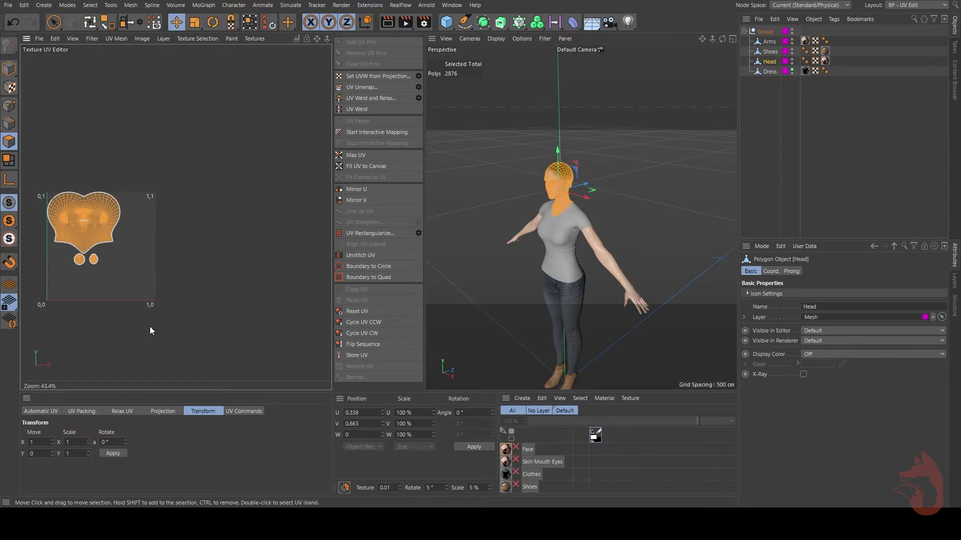
left_click(111, 453)
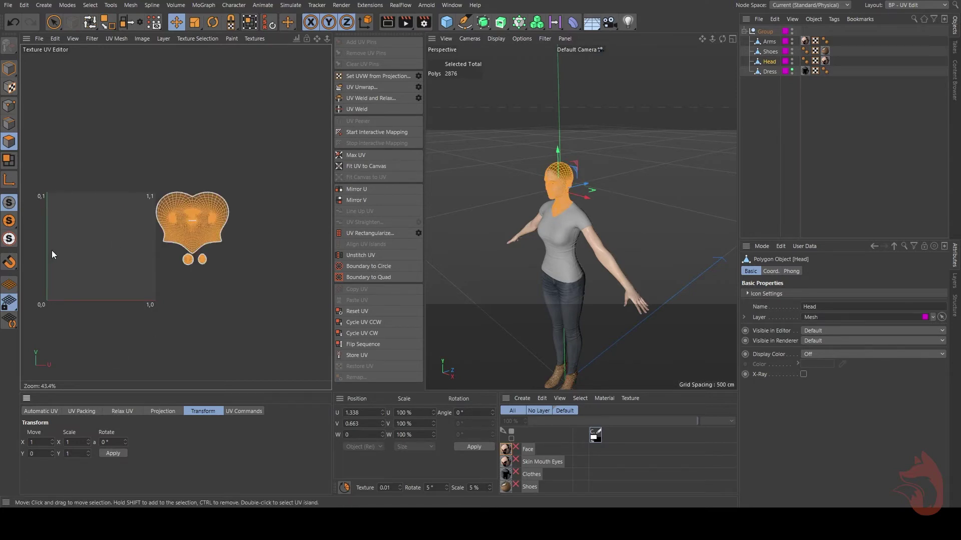
Step: Select all the Shoes' polygons and offset their UVs by 2 in total along X, into the third tile
left_click(769, 51)
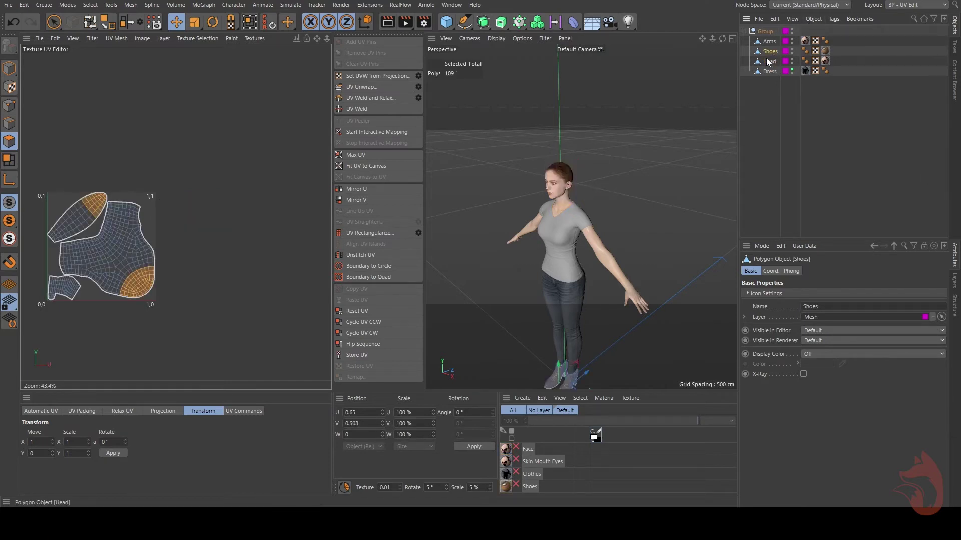
key("ctrl+a")
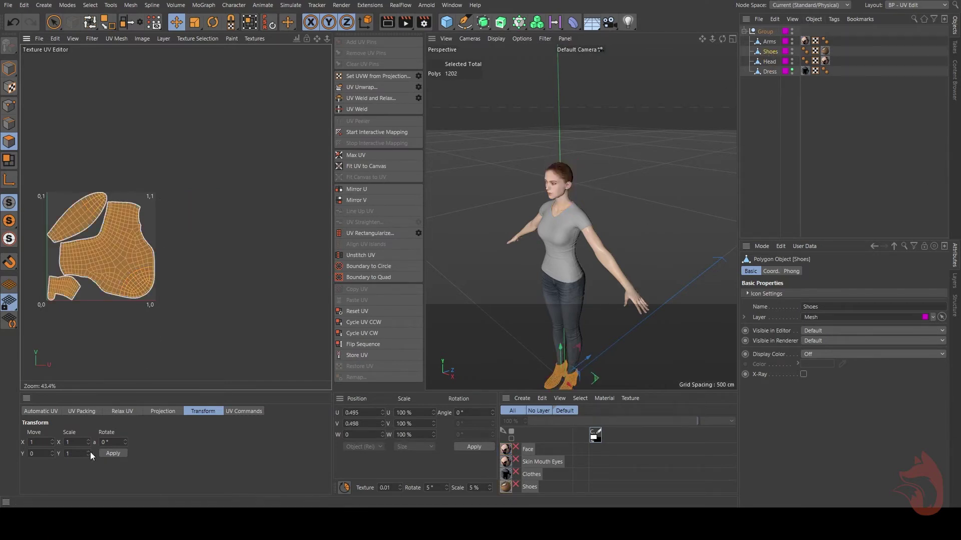
left_click(113, 454)
left_click(112, 453)
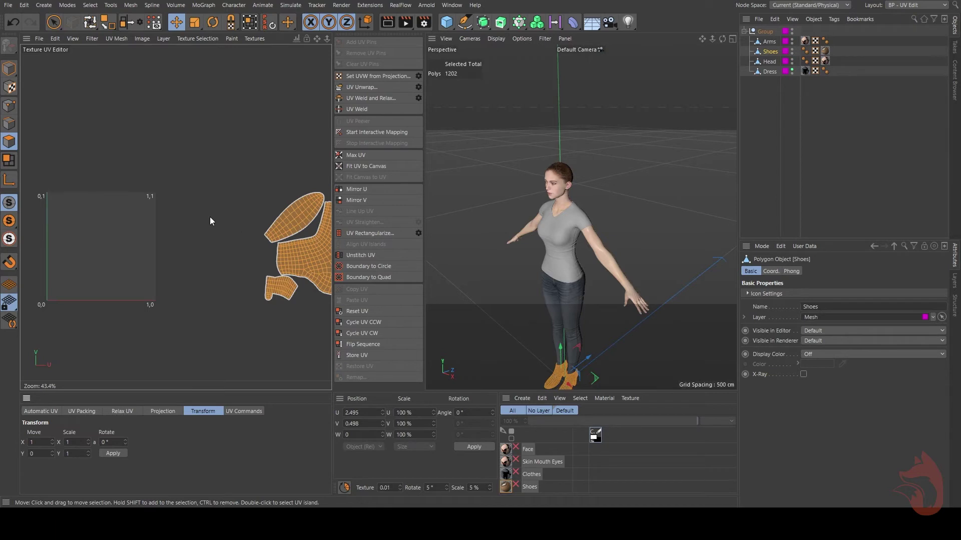
scroll(197, 289, "down", 5)
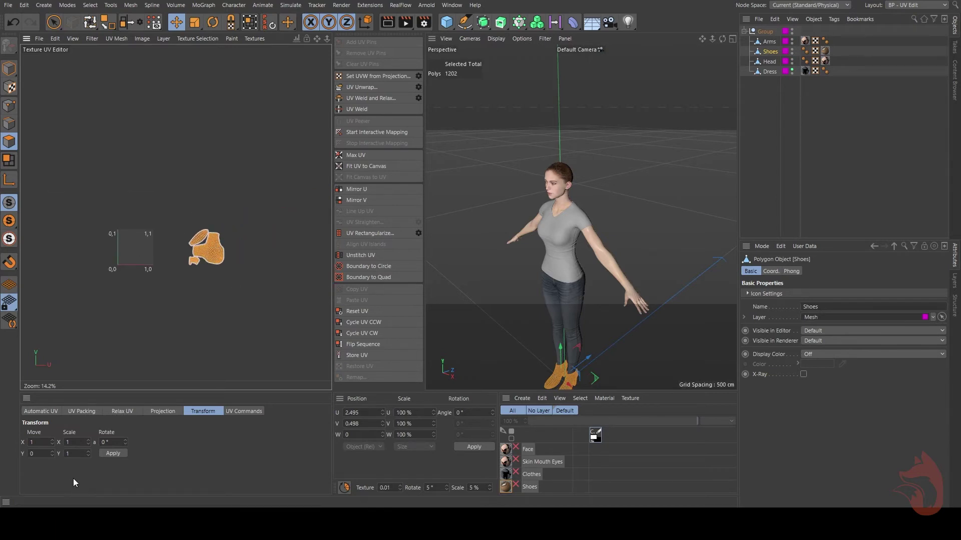
Step: Select all the Arms' polygons and offset their UVs by 3 in total along X, into the fourth tile
left_click(769, 42)
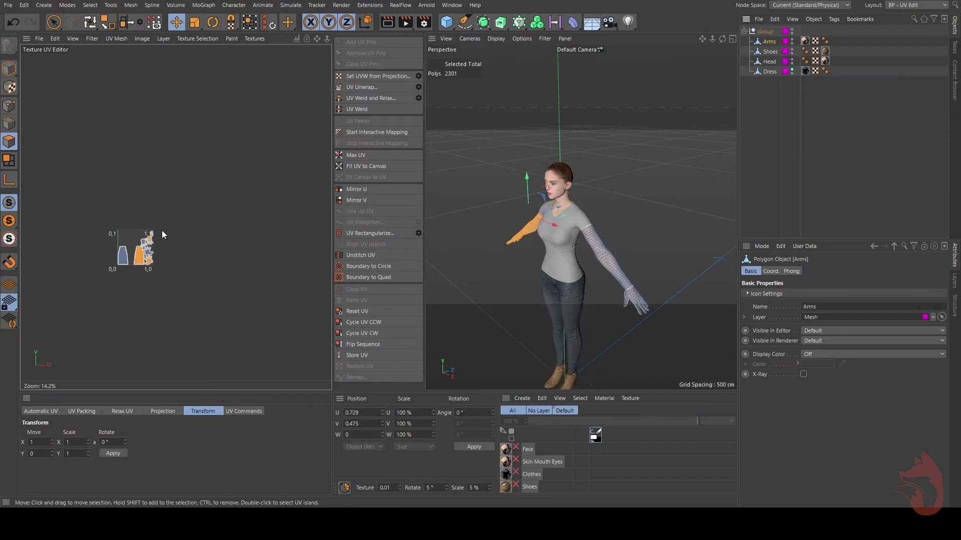
key("ctrl+a")
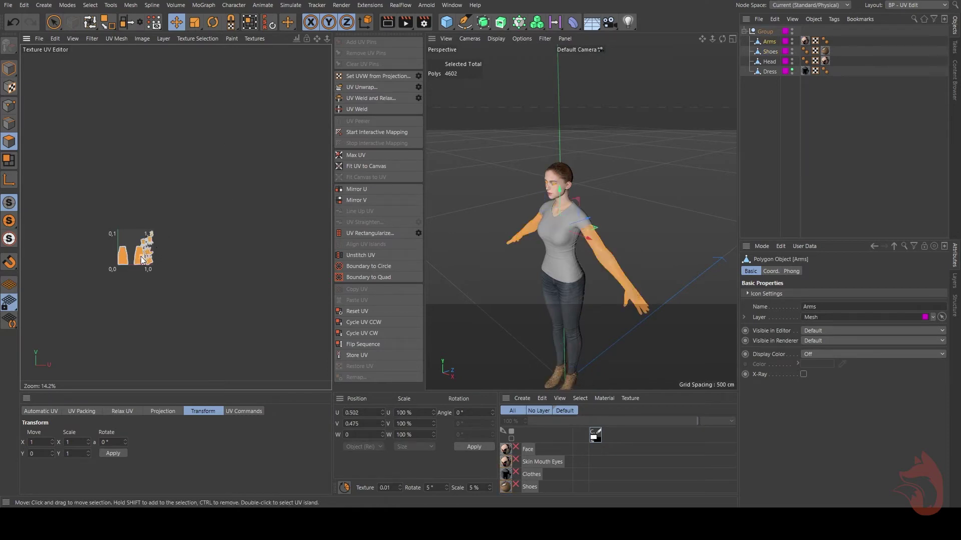
left_click(123, 453)
left_click(123, 453)
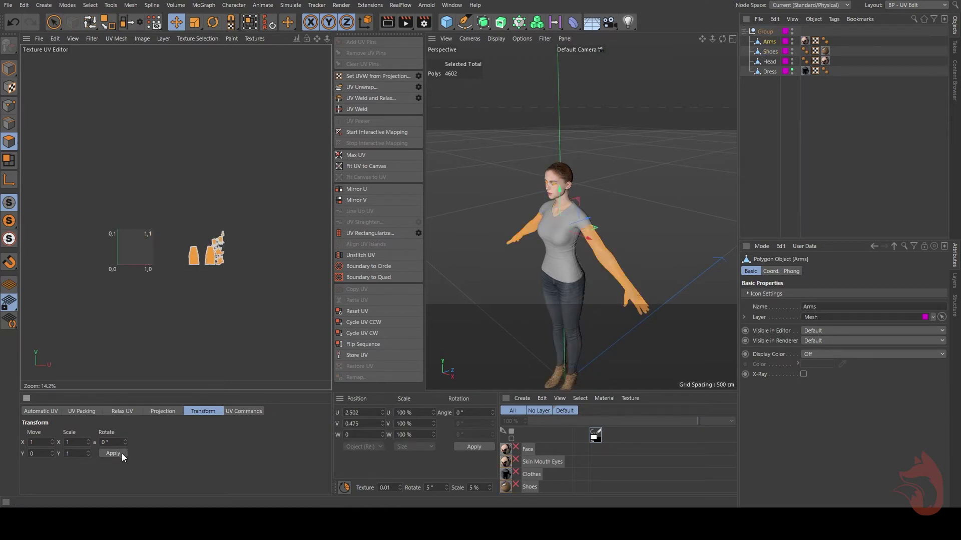
left_click(121, 454)
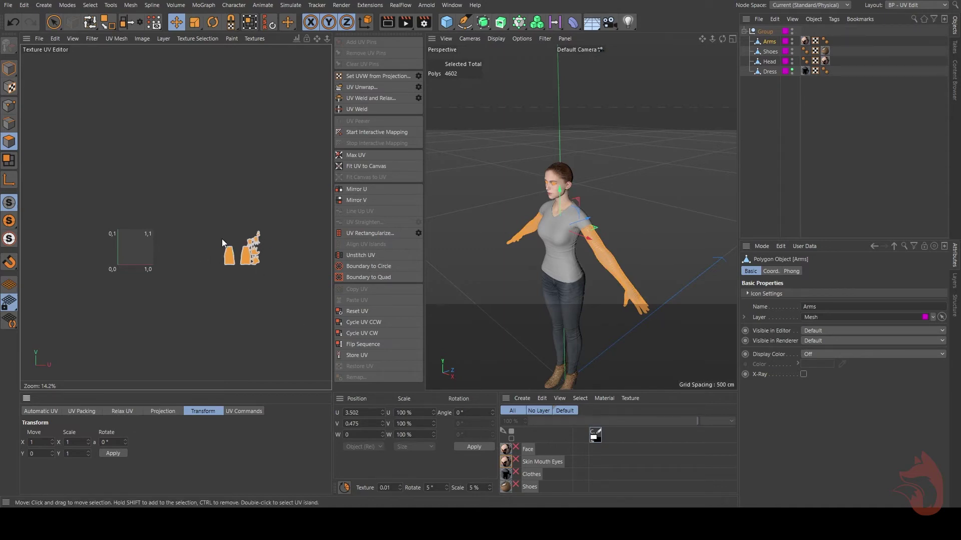
Step: Examine the UV layouts of Dress, Head, Shoes and Arms individually and together across the tiles, and clear the object selection
left_click(770, 72)
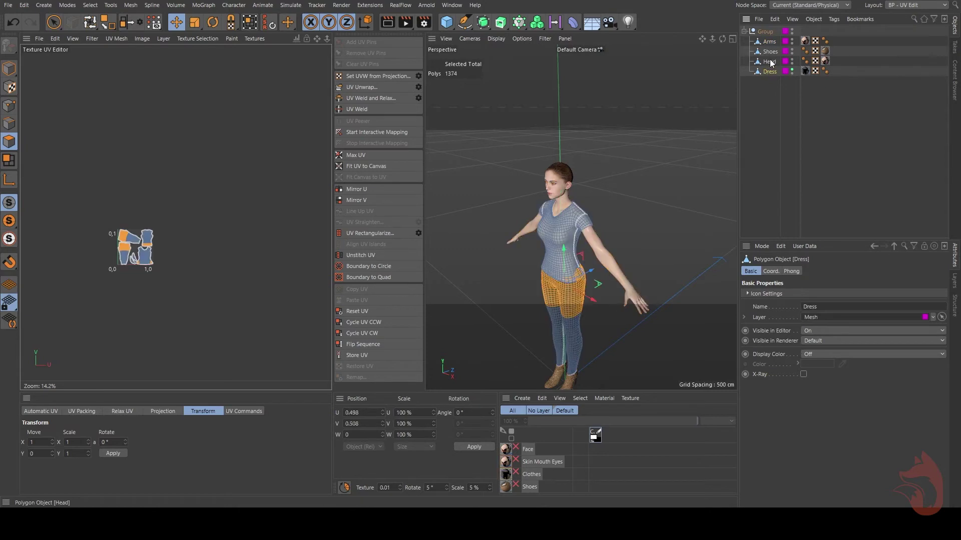
left_click(770, 62)
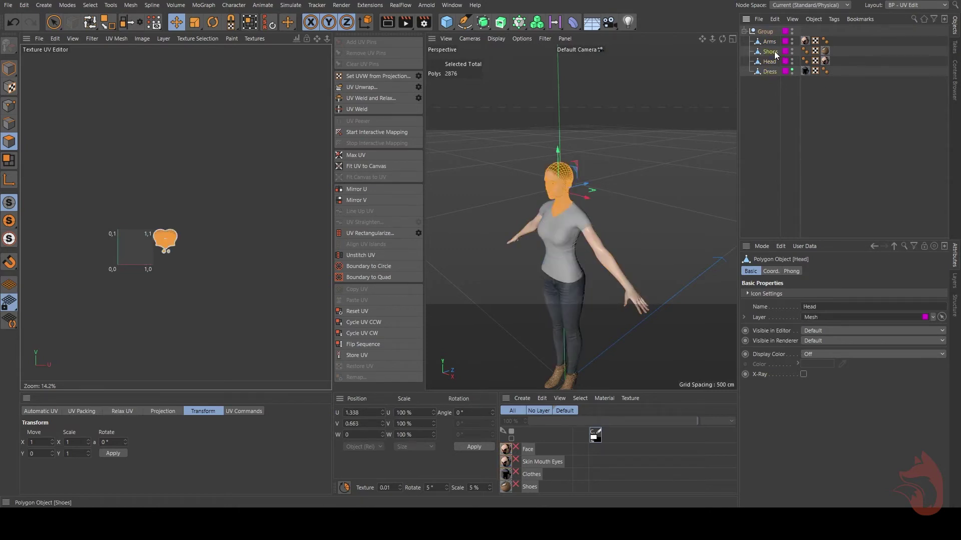
left_click(774, 53)
left_click(770, 42)
left_click(771, 71, "shift")
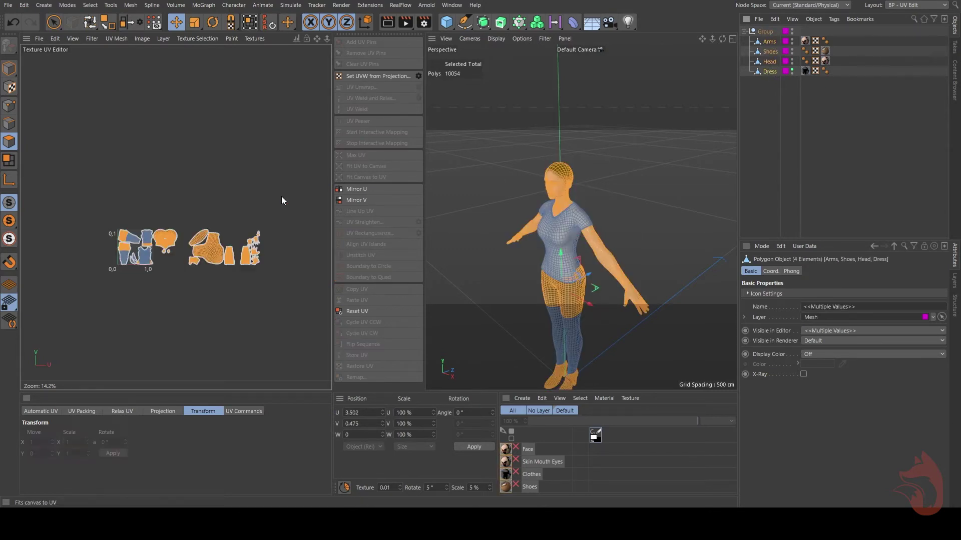
scroll(188, 256, "up", 4)
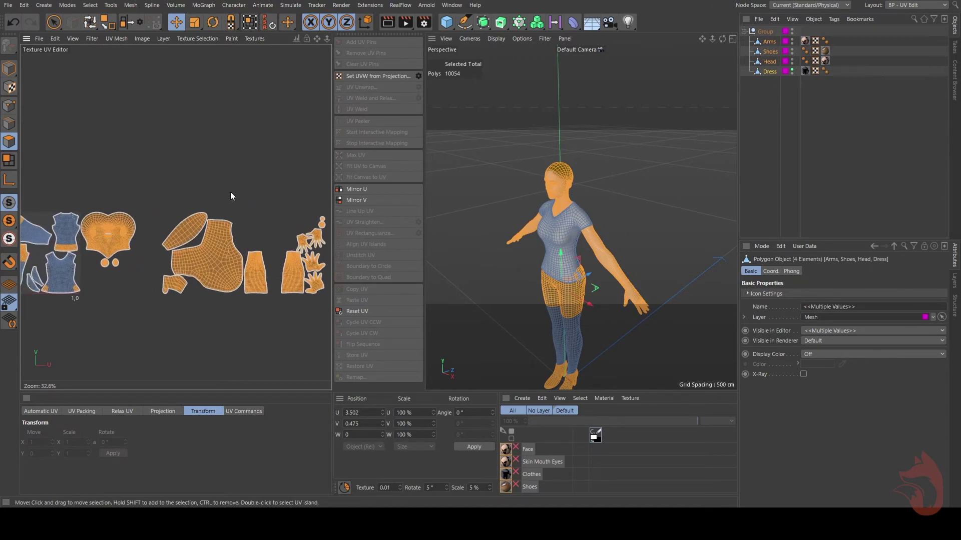
middle_click_drag(145, 245, 163, 250)
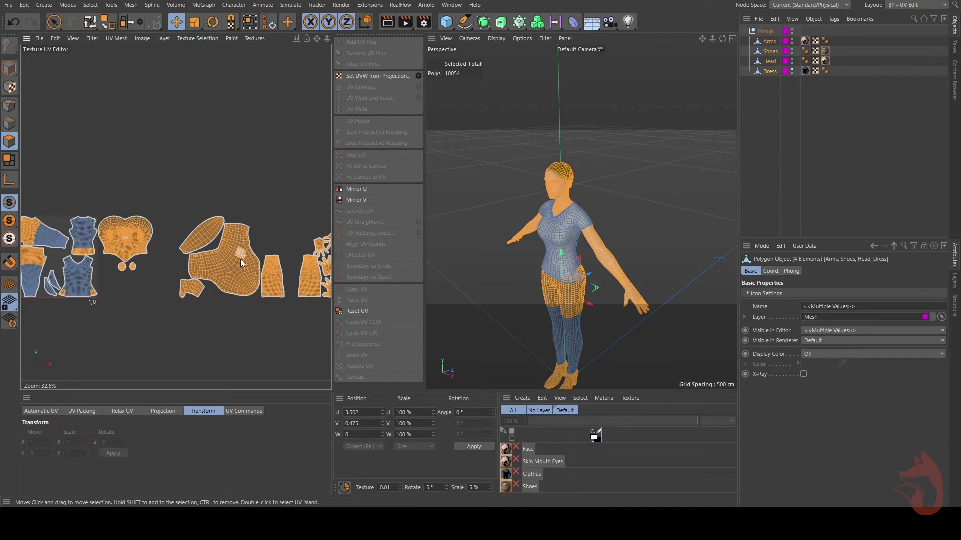
middle_click_drag(240, 259, 224, 251)
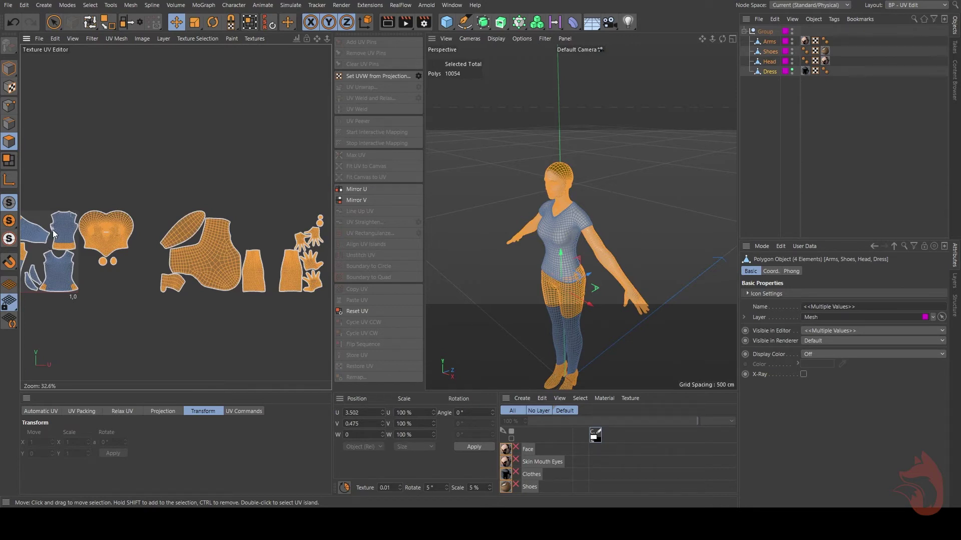
middle_click_drag(54, 234, 59, 256)
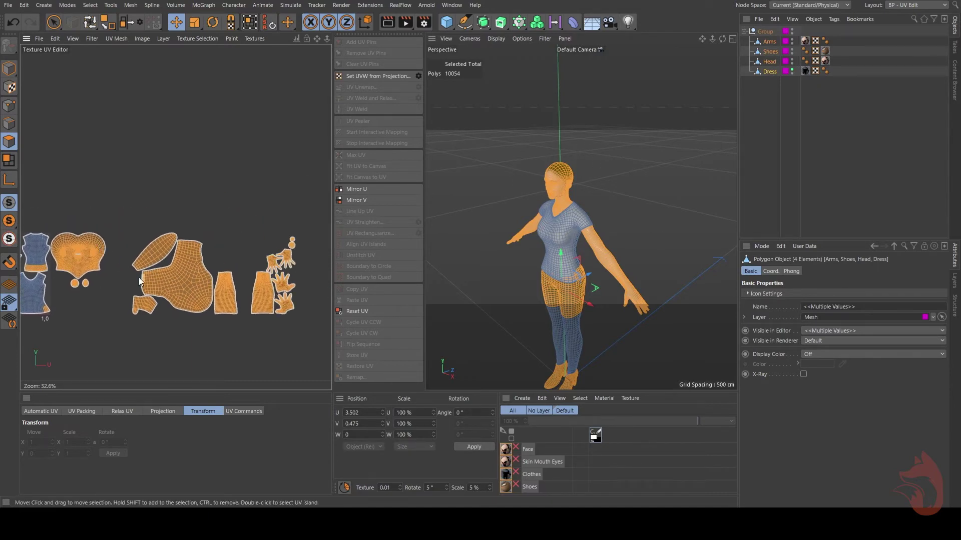
left_click(769, 93)
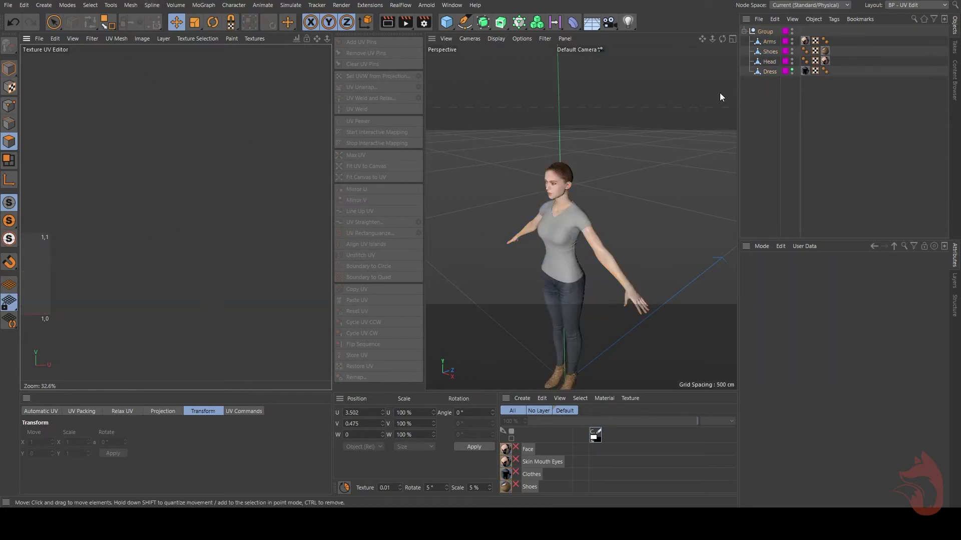
Step: Switch to the Startup layout and delete the Face, Skin Mouth Eyes, Clothes and Shoes materials
left_click(904, 5)
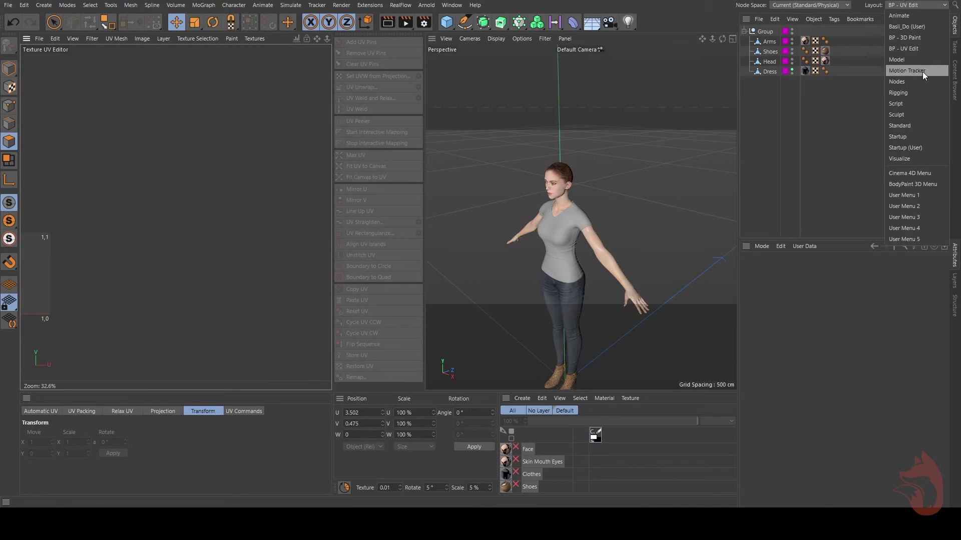
left_click(915, 131)
scroll(374, 209, "down", 5)
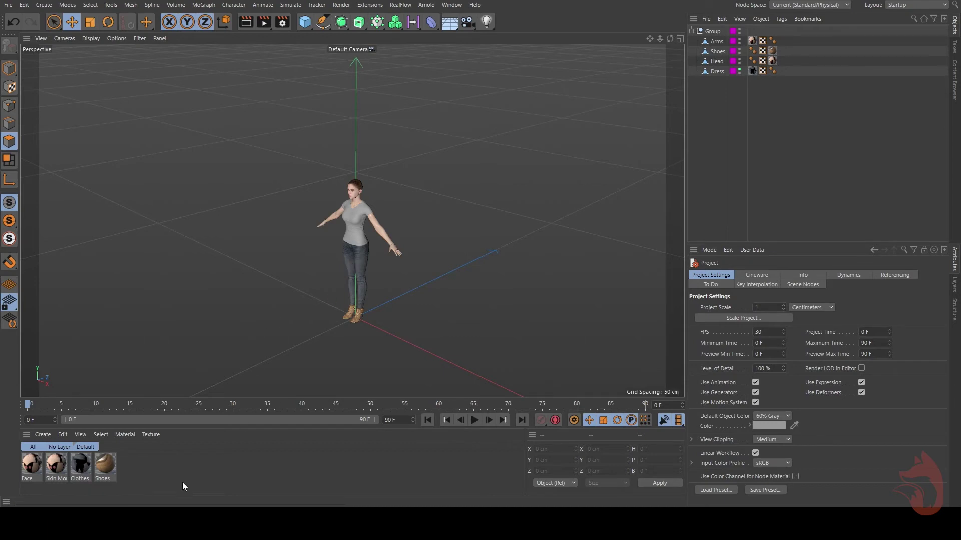
left_click_drag(183, 483, 22, 464)
key("Delete")
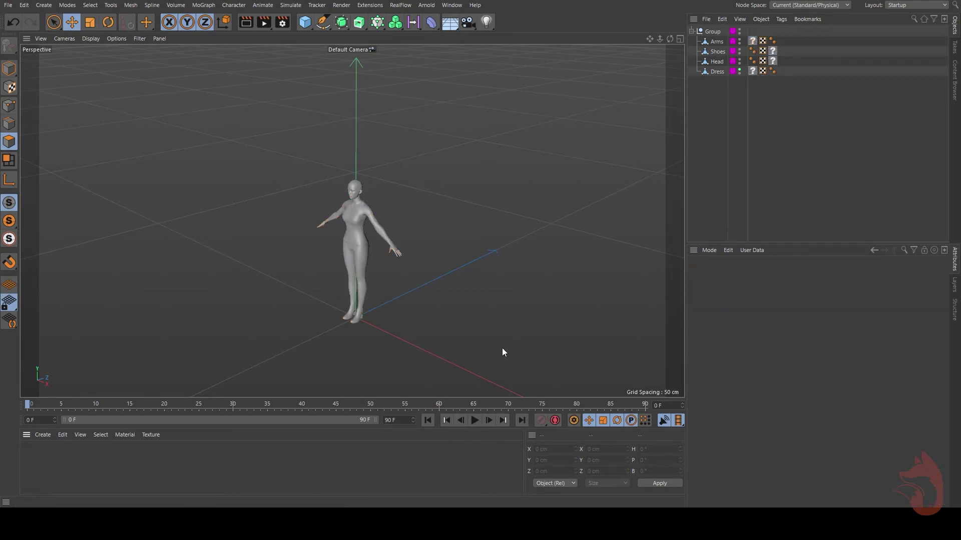
Step: Delete the leftover empty material tags from the Arms, Shoes, Head and Dress objects
left_click(752, 41)
key("Delete")
left_click(772, 51)
key("Delete")
left_click(773, 61)
key("Delete")
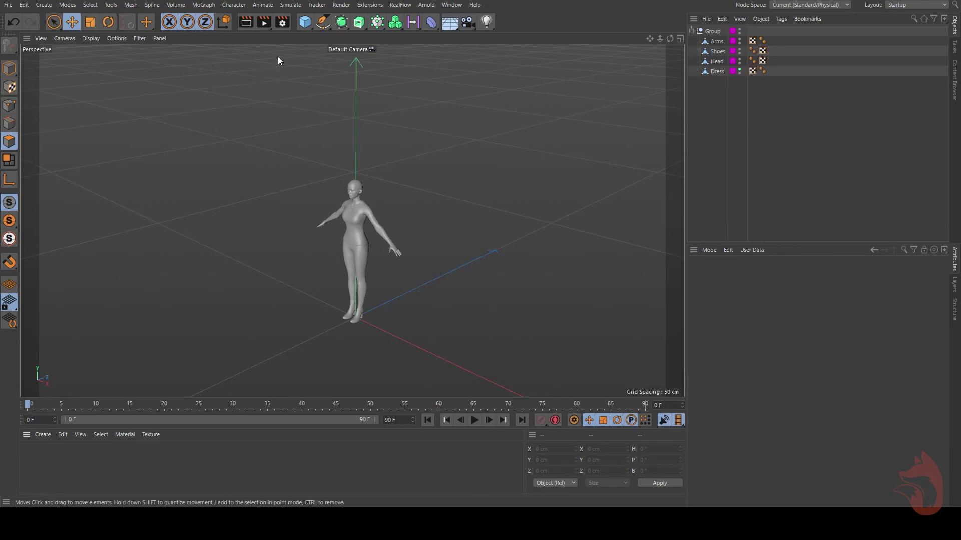
Step: Set the scene's renderer to Arnold Renderer in the render settings and close them
left_click(283, 25)
left_click(349, 45)
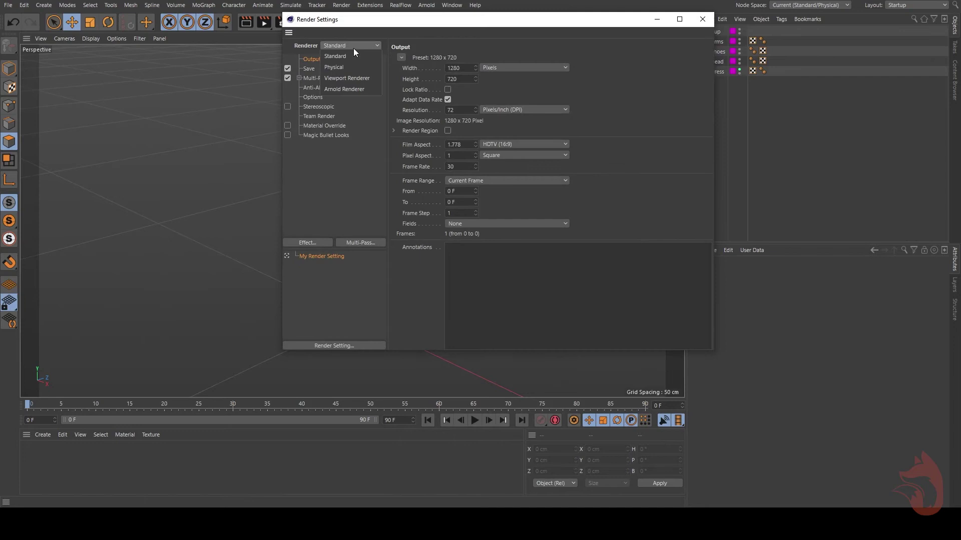
left_click(350, 90)
left_click(702, 20)
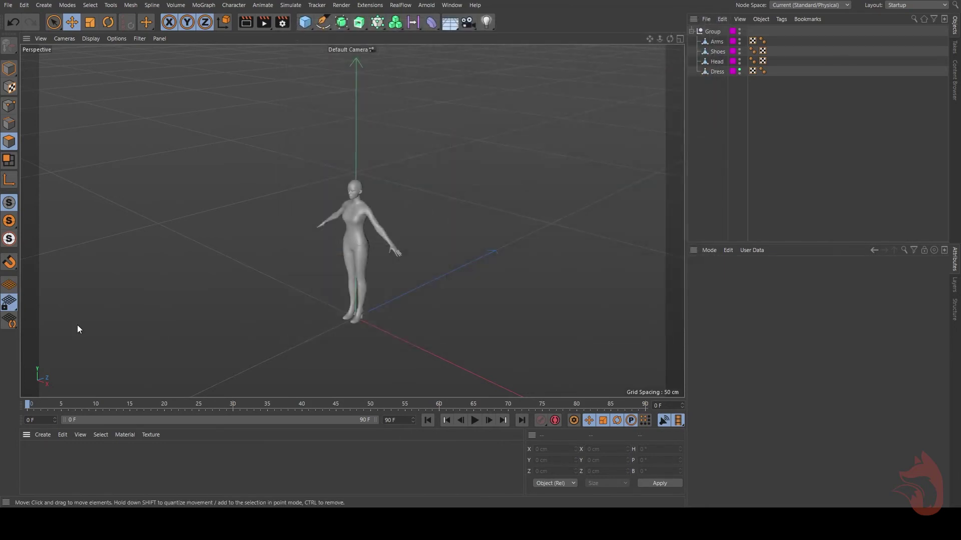
Step: Create an Arnold standard_surface material and assign it to the Group object that holds the character's meshes
left_click(44, 433)
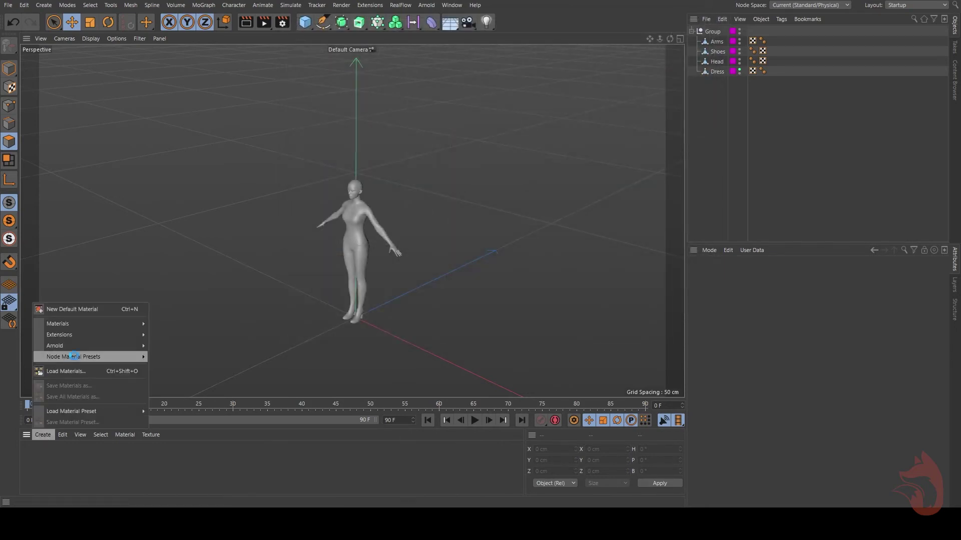
mouse_move(65, 346)
mouse_move(169, 359)
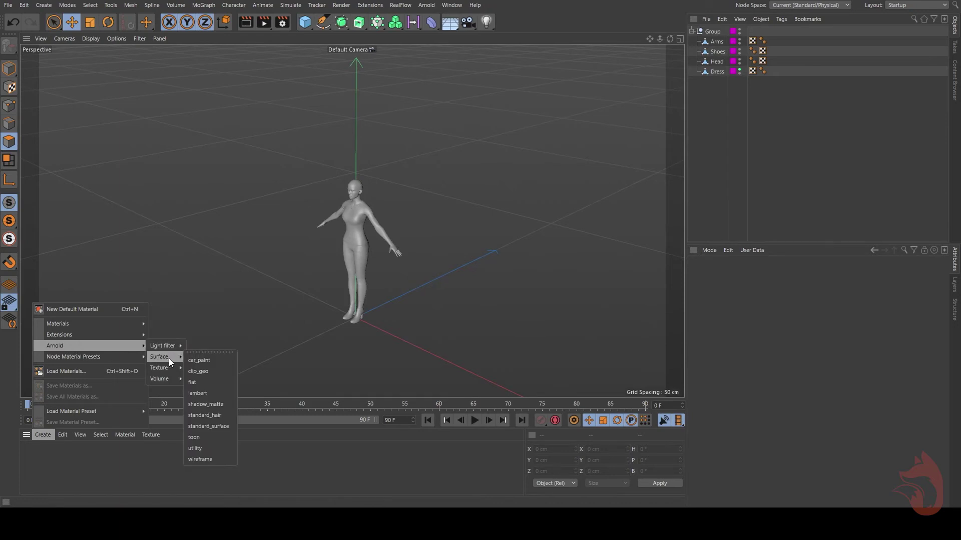
left_click(220, 425)
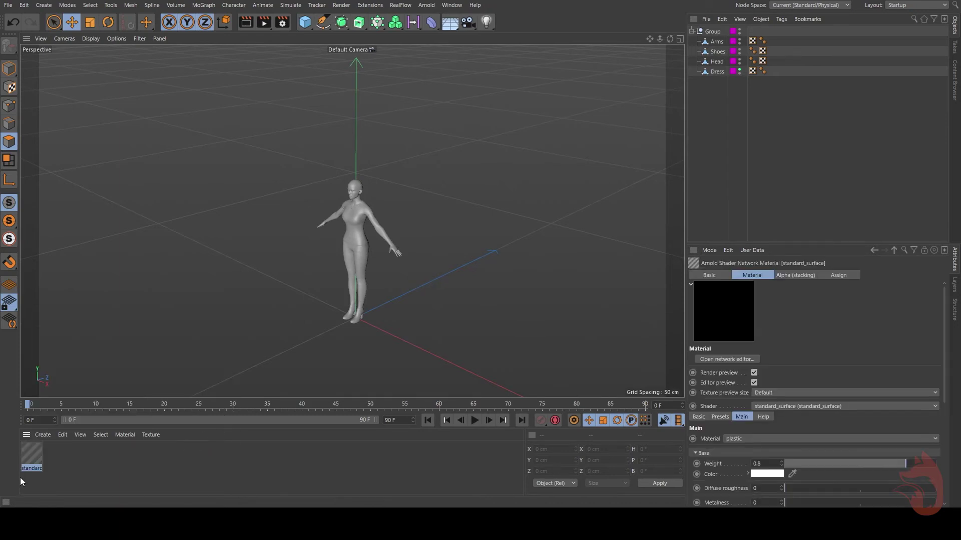
left_click_drag(31, 456, 707, 32)
left_click(713, 31)
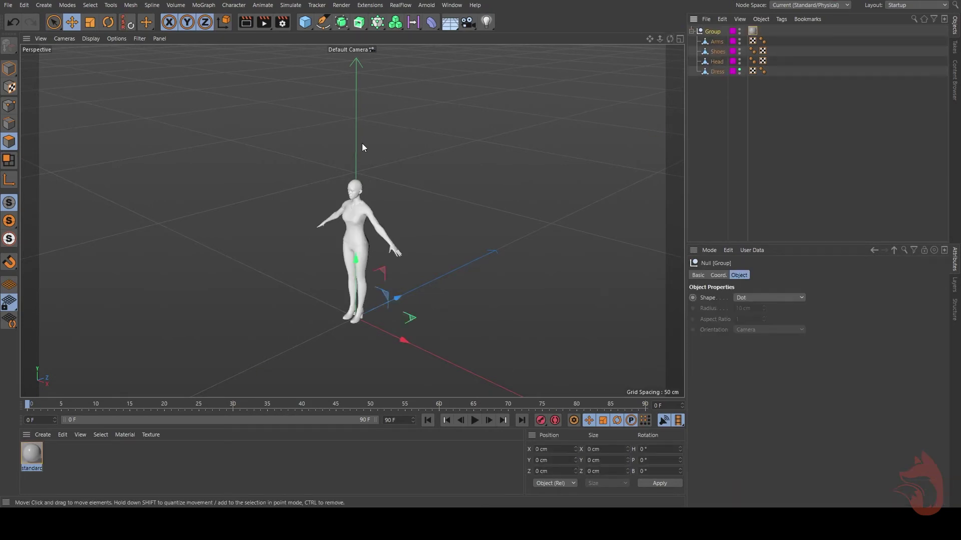
Step: Open the Arnold IPR window, add an Arnold Sky to the scene and start the interactive render
left_click(428, 5)
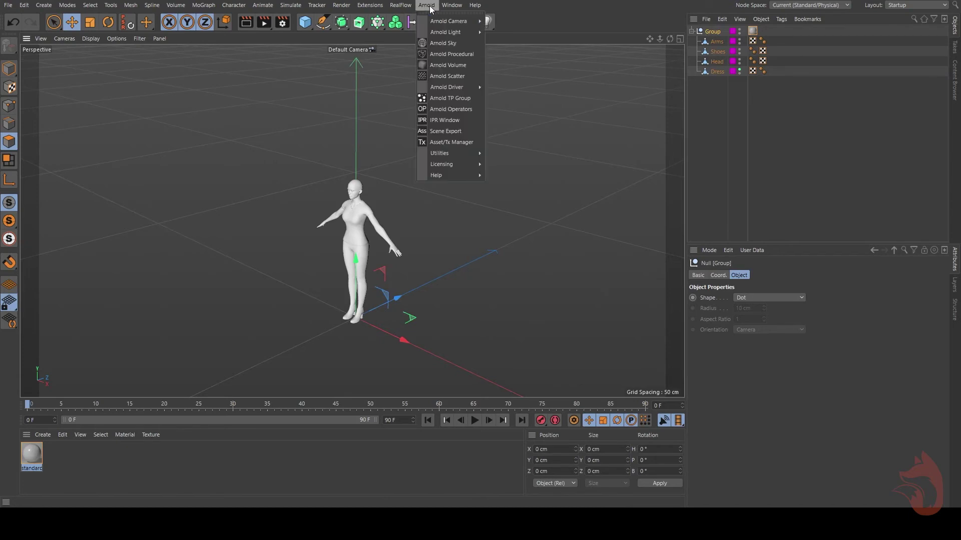
left_click(451, 120)
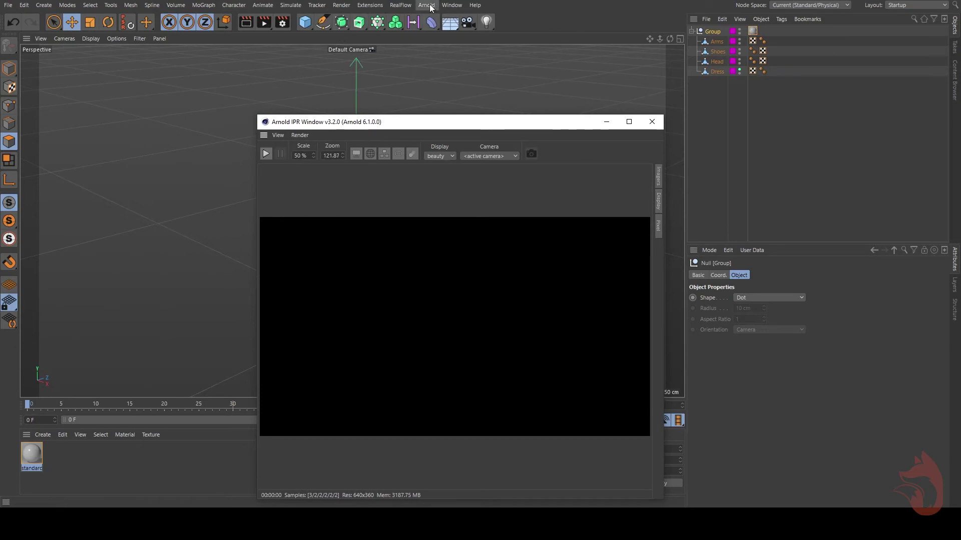
left_click(427, 5)
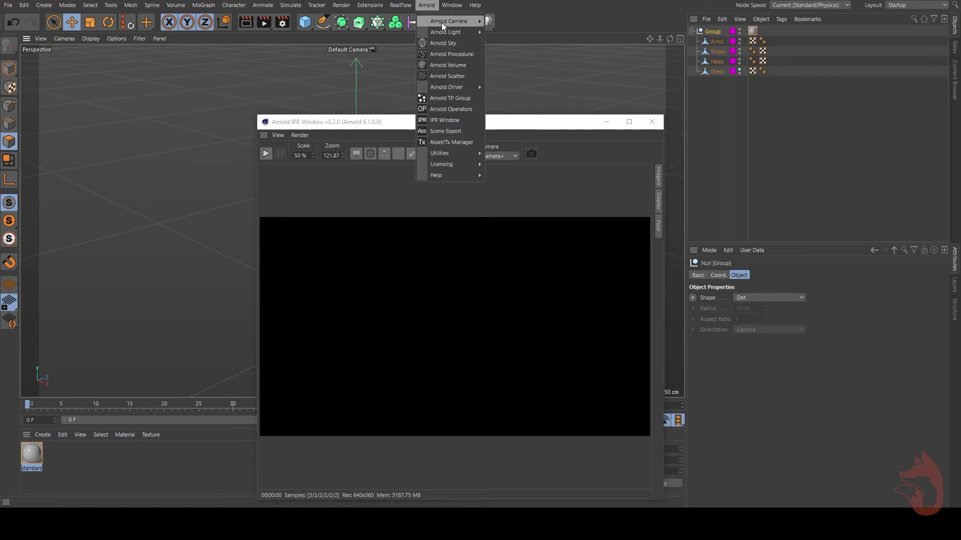
left_click(266, 154)
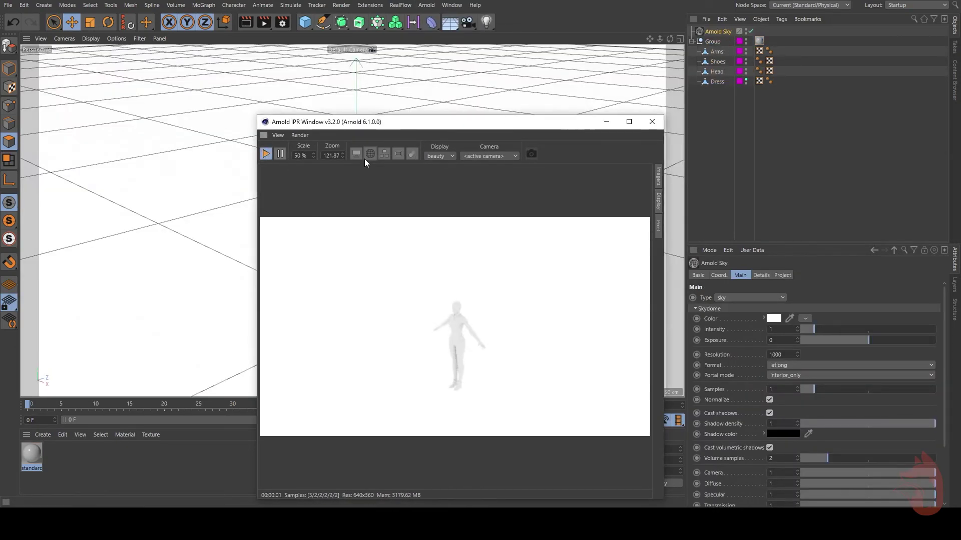
Step: Stop the interactive render and open the standard_surface material in an enlarged Arnold Shader Network Editor
left_click_drag(188, 208, 144, 120, "alt")
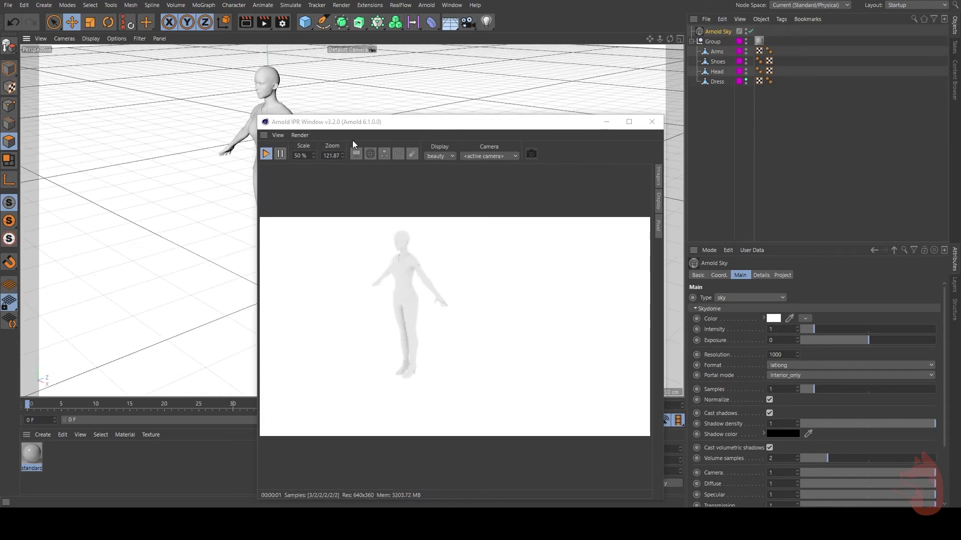
left_click(265, 154)
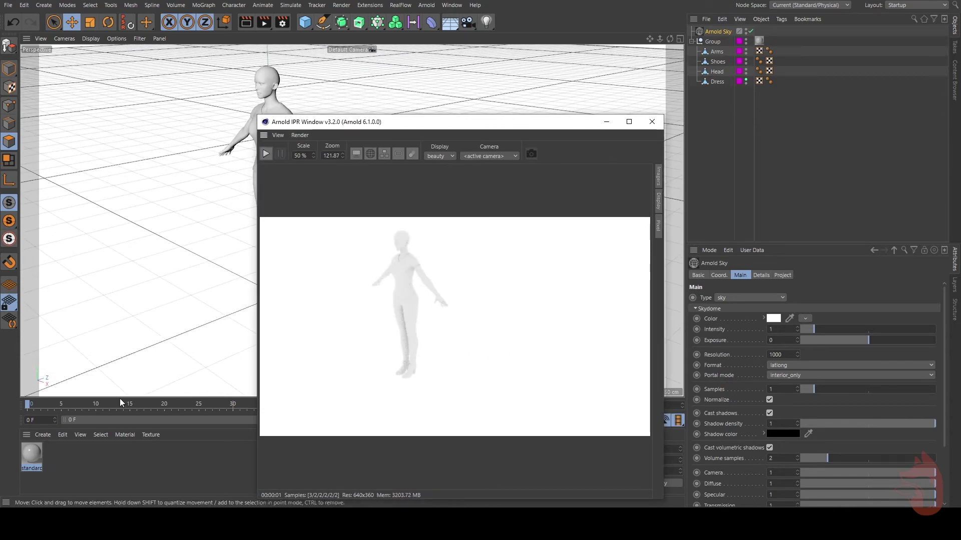
left_click(29, 451)
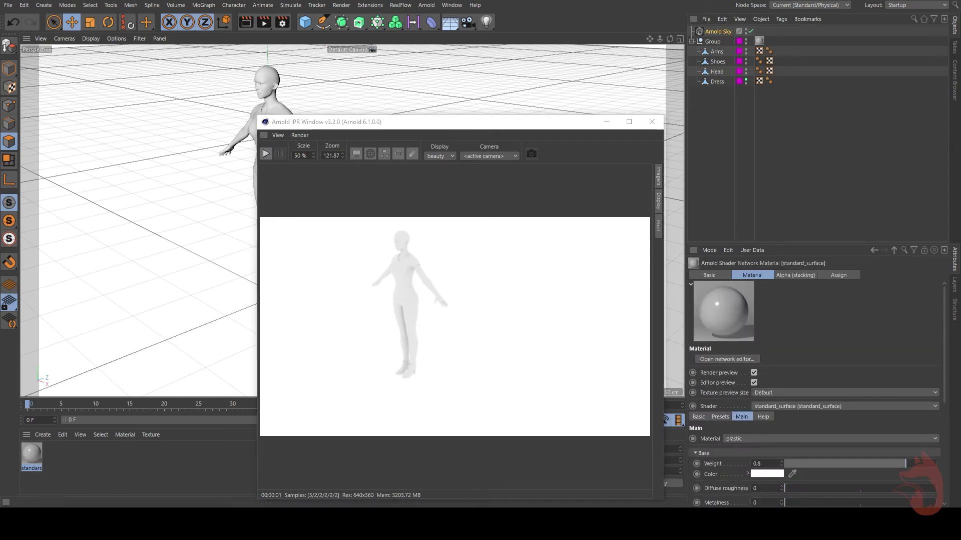
left_click(727, 359)
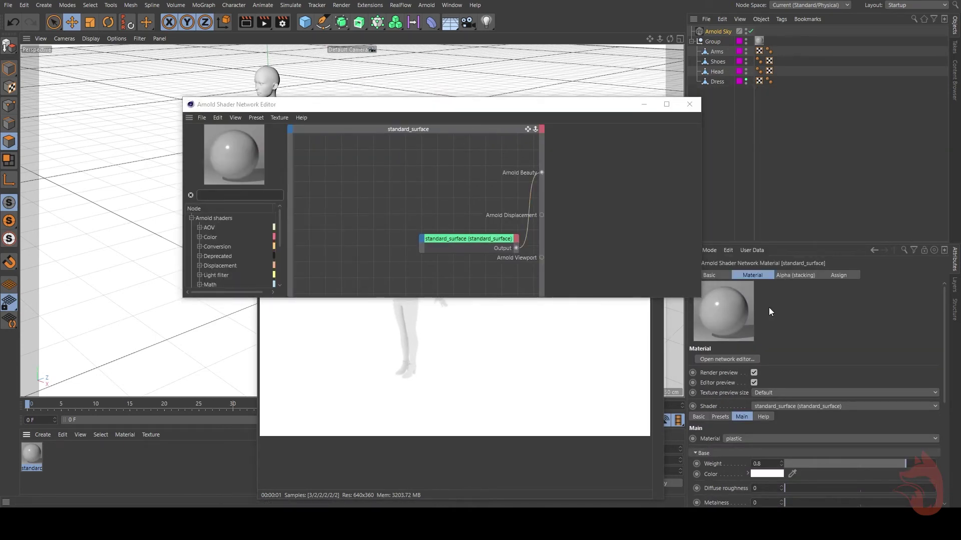
left_click_drag(699, 298, 624, 428)
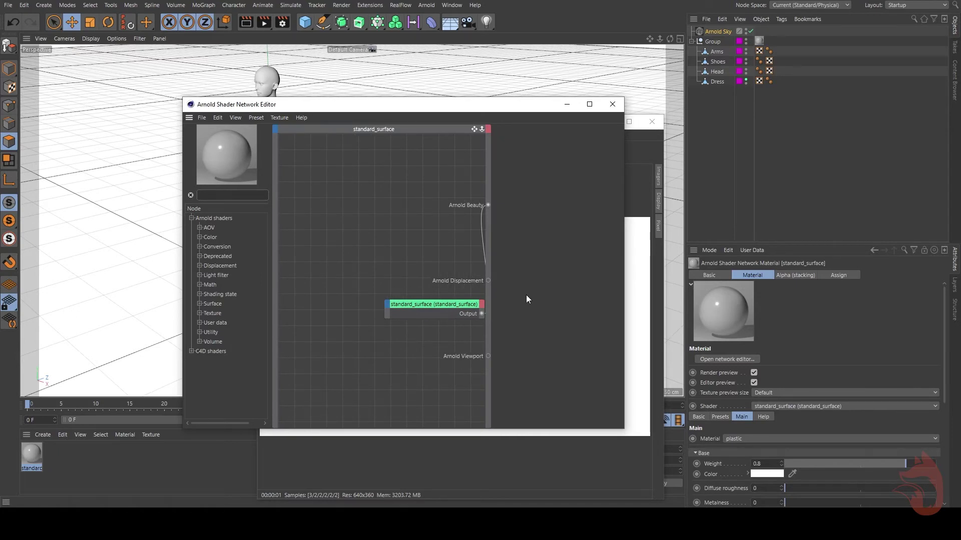
left_click_drag(393, 107, 393, 66)
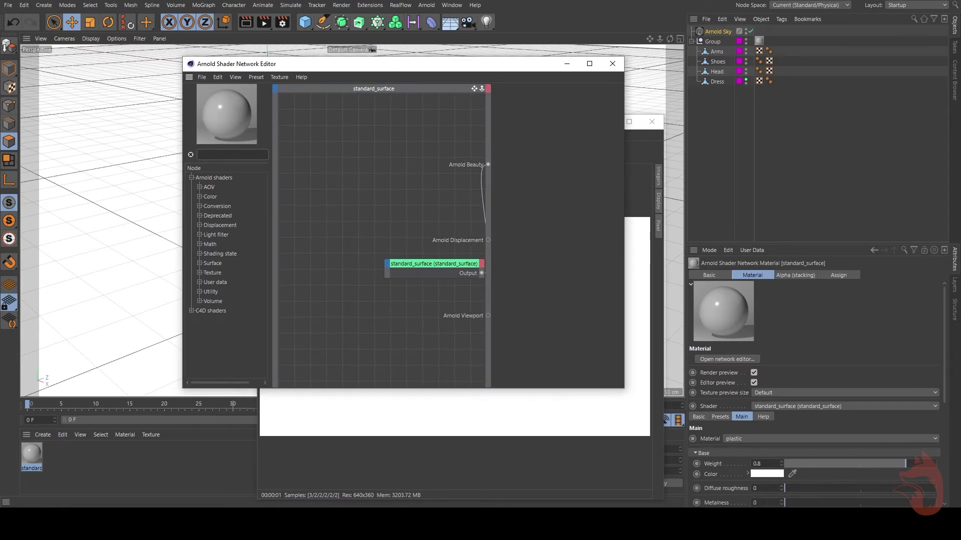
Step: Bring Blend_01_Eyes_Closed_DIF fem.jpg from the tex folder in File Explorer into the shader network and connect it to the standard_surface's base Color
mouse_move(256, 523)
left_click(239, 484)
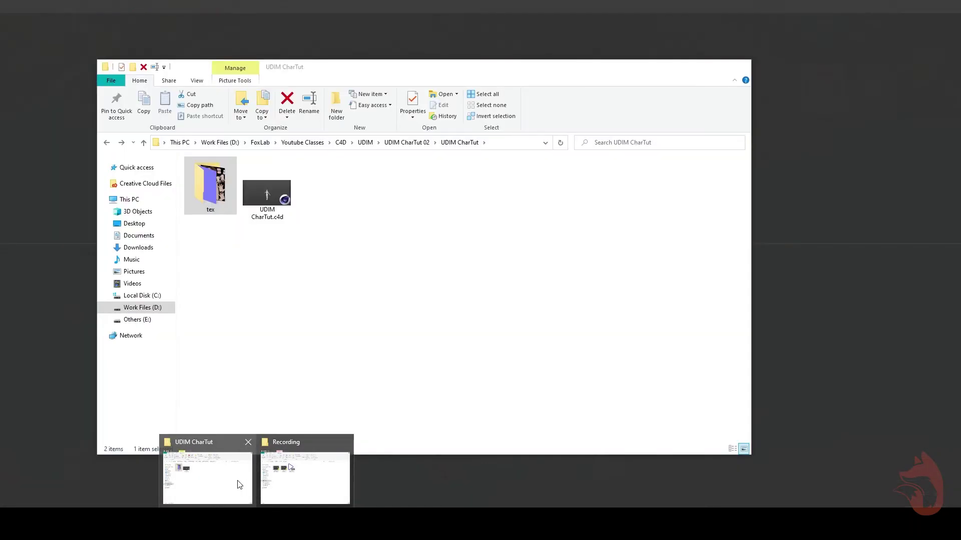
double_click(217, 178)
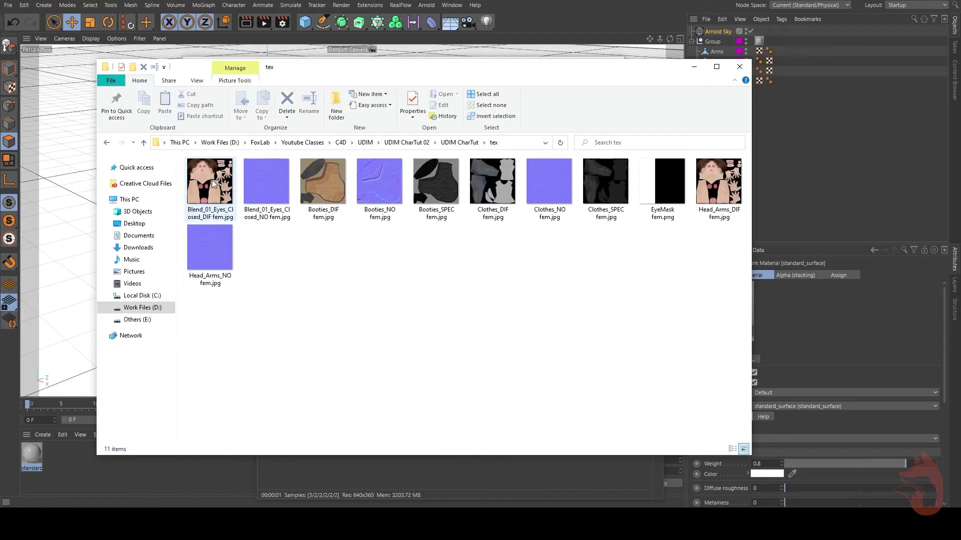
left_click(212, 179)
left_click_drag(298, 78, 350, 292)
left_click_drag(260, 403, 388, 264)
left_click(340, 209)
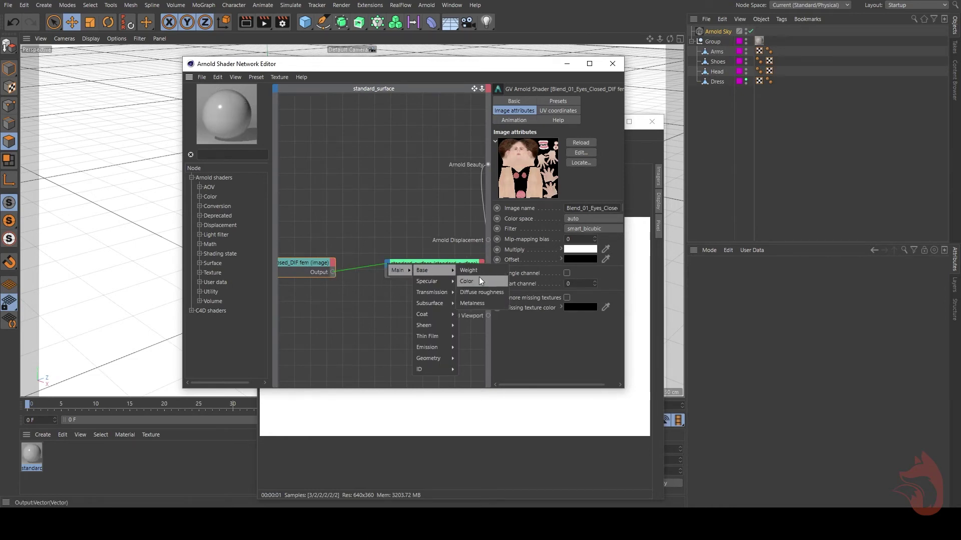
left_click(479, 277)
Step: Move the shader network aside and run the Arnold interactive render to check the texture on the character
left_click_drag(511, 64, 355, 68)
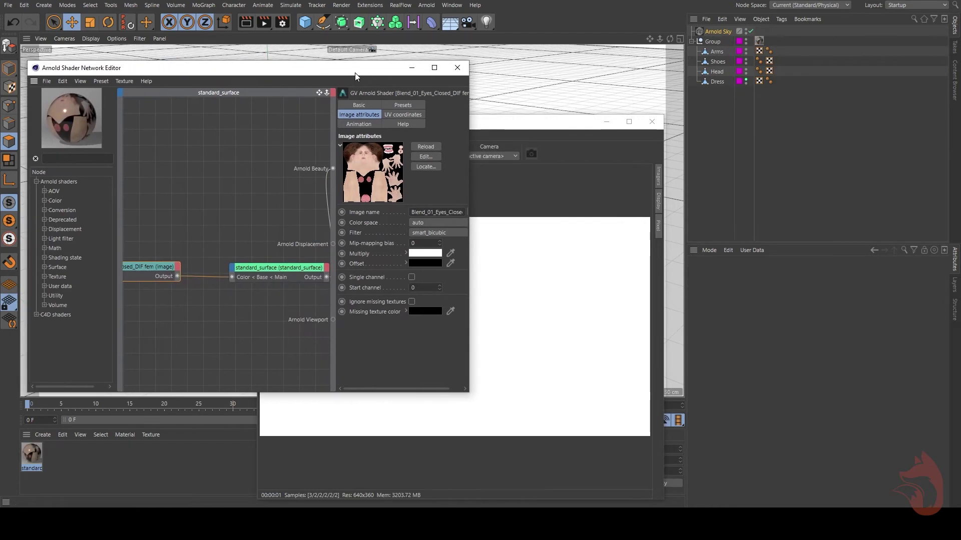
left_click(526, 121)
left_click(266, 154)
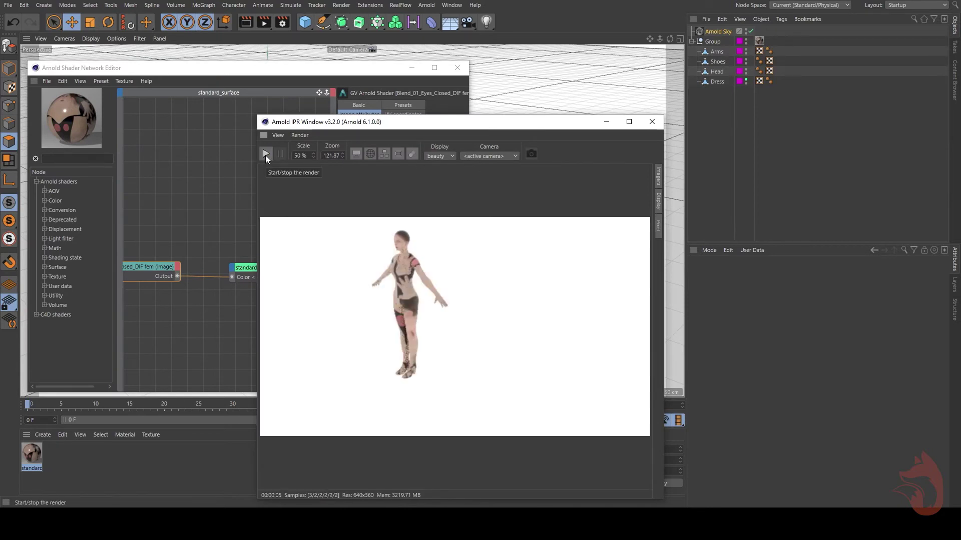
left_click(266, 154)
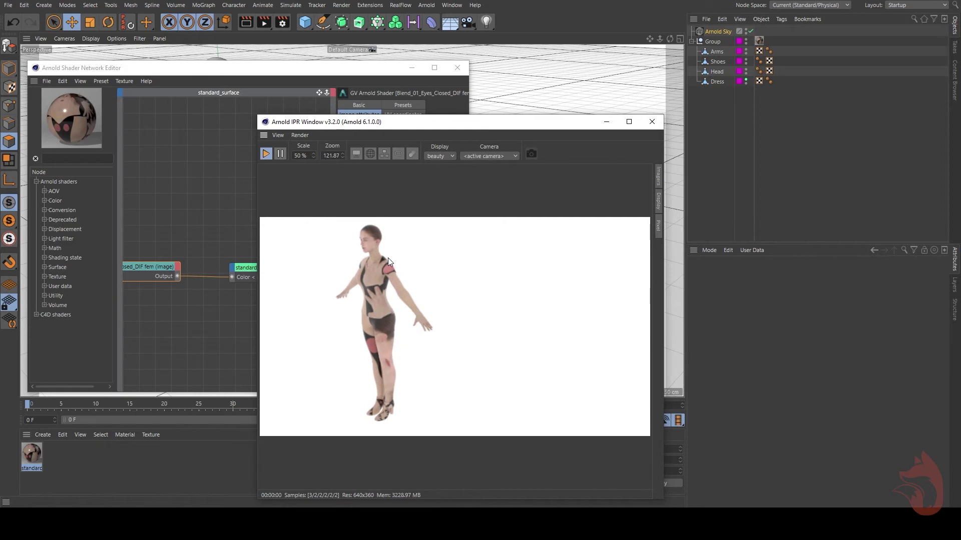
left_click(211, 473)
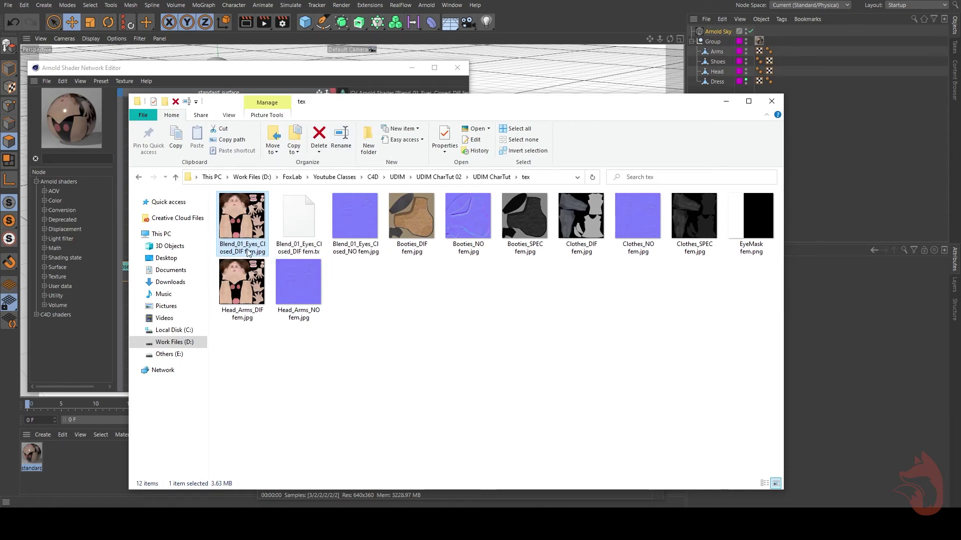
left_click(346, 135)
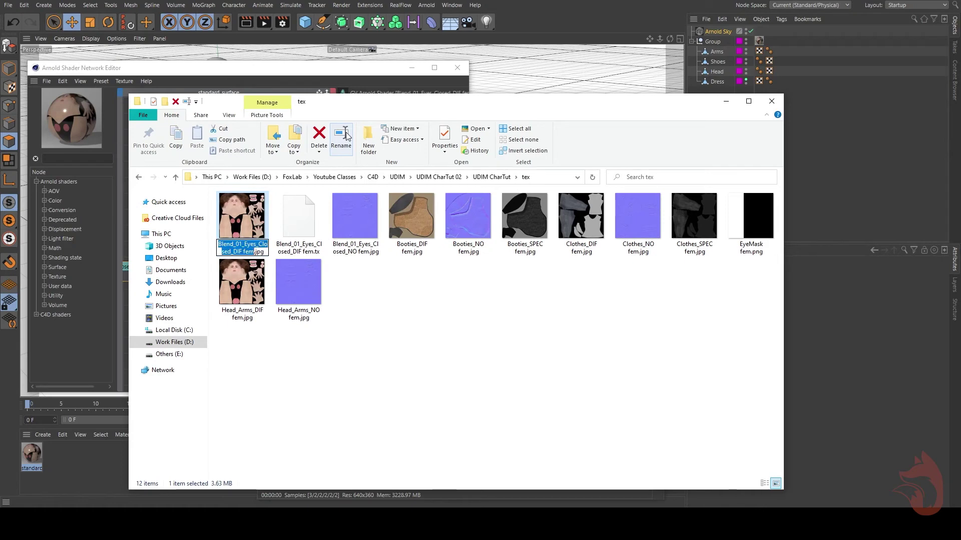
left_click(341, 77)
left_click(548, 137)
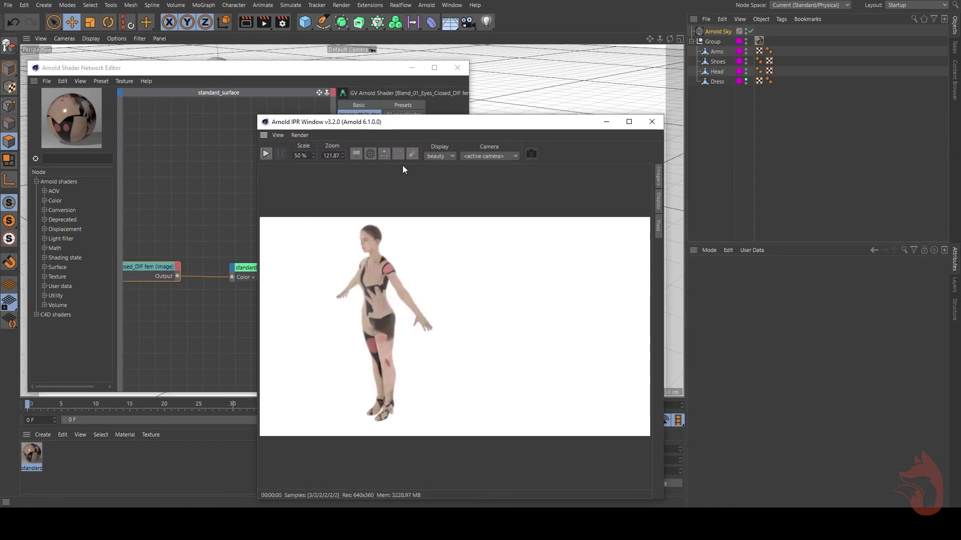
Step: In the tex folder in File Explorer, rename Blend_01_Eyes_Closed_DIF fem.jpg to Color 1002.jpg
left_click(258, 523)
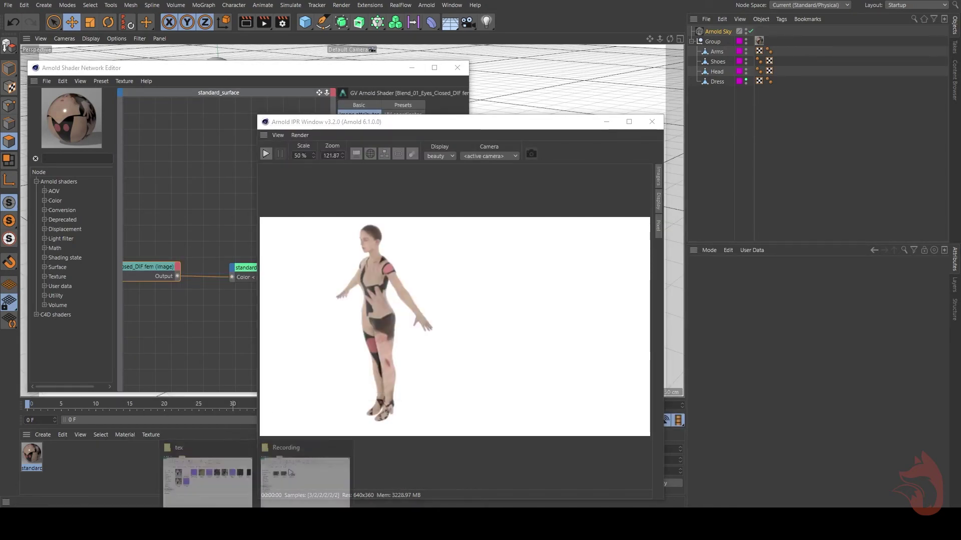
left_click(210, 468)
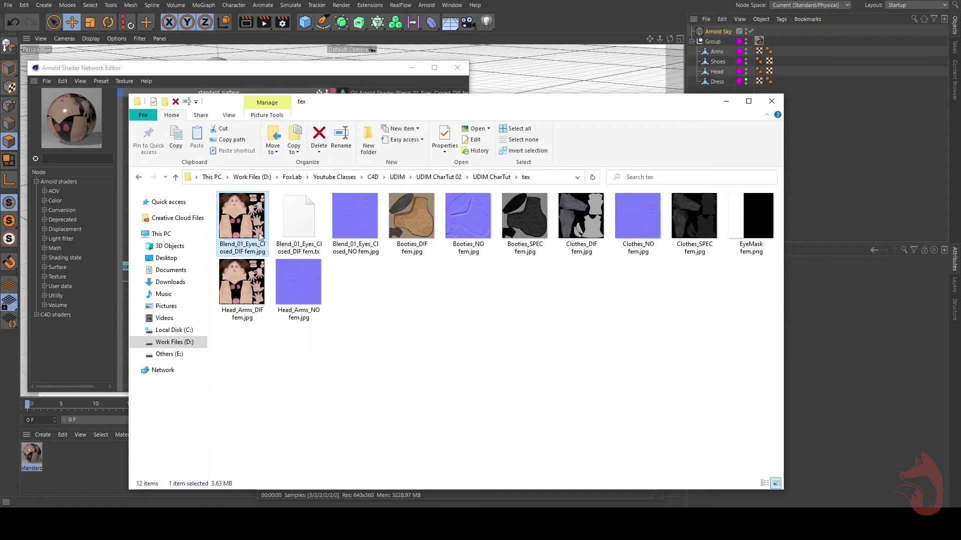
left_click(345, 134)
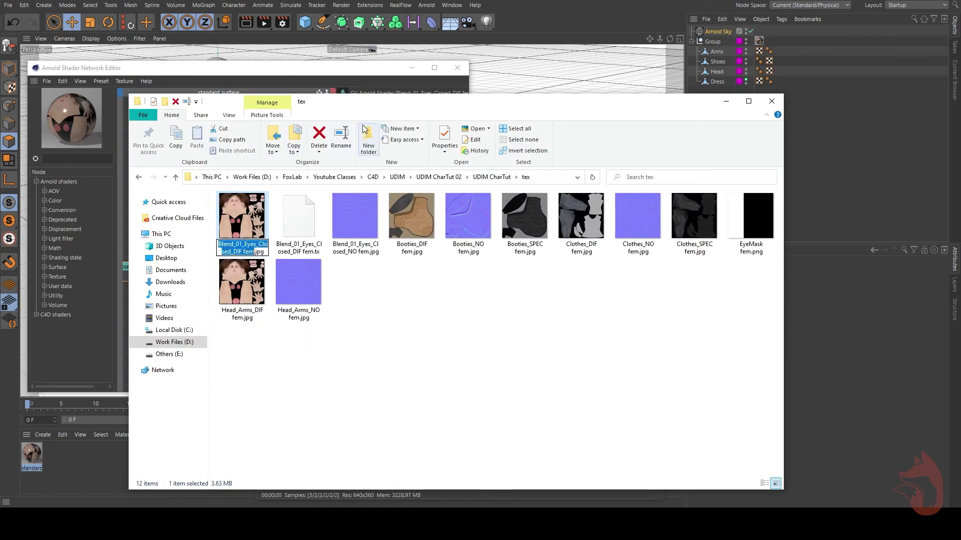
type("Colo")
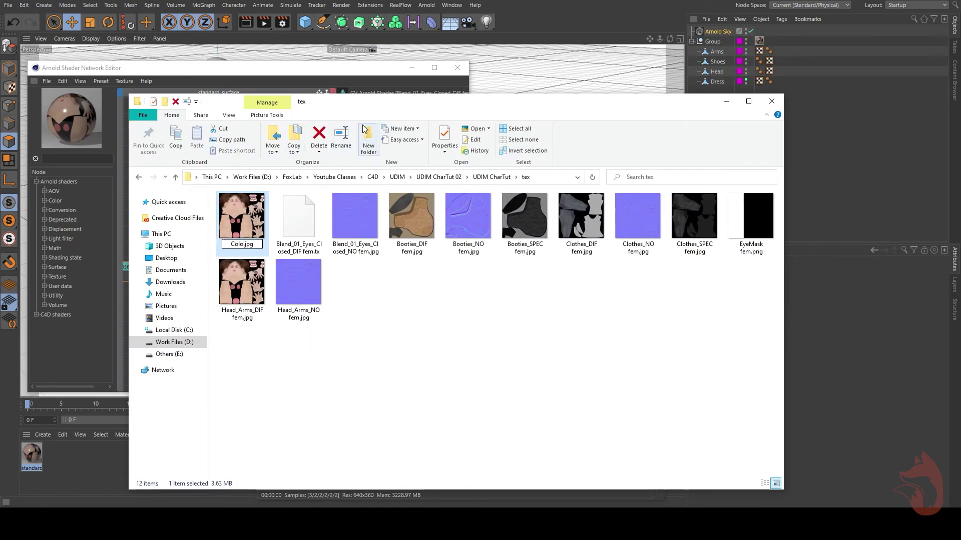
type("r 100")
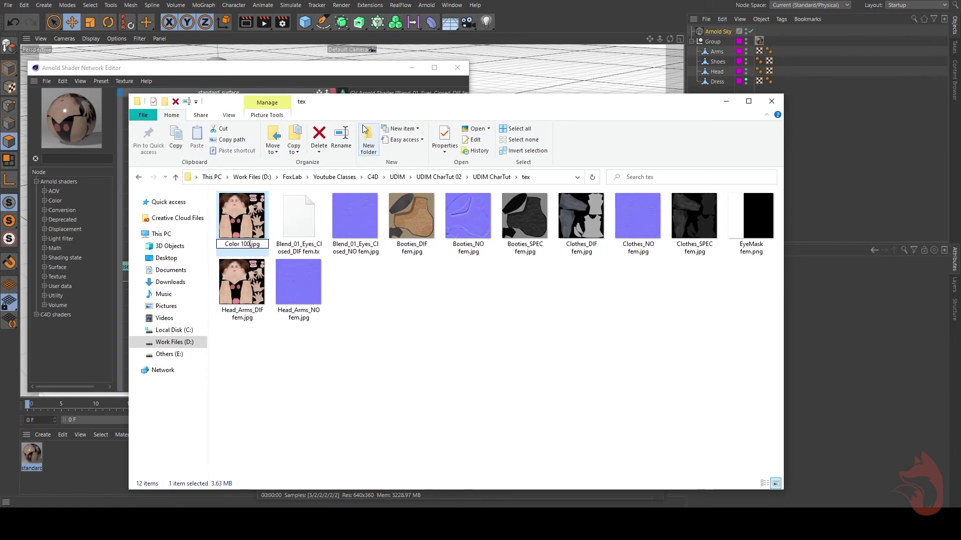
type("1")
key("BackSpace")
type("2")
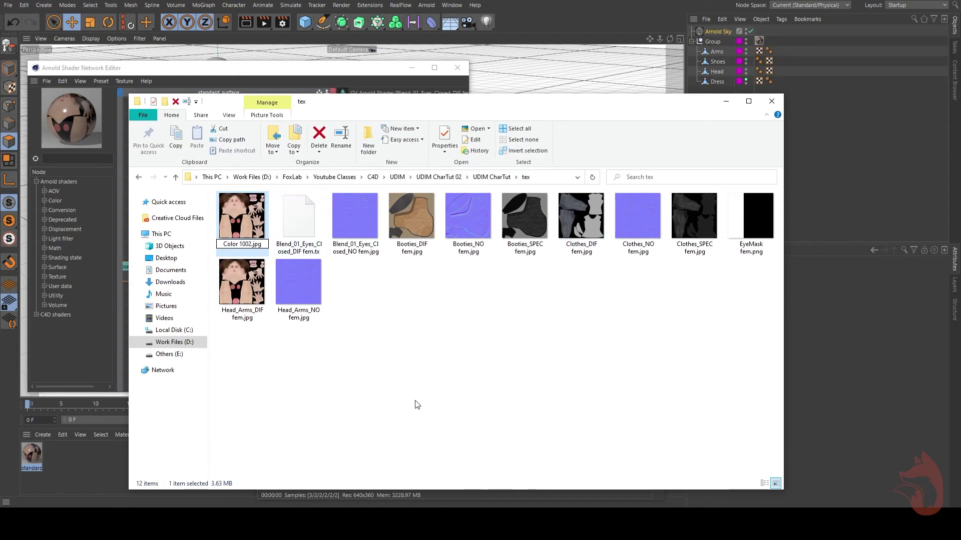
left_click(418, 405)
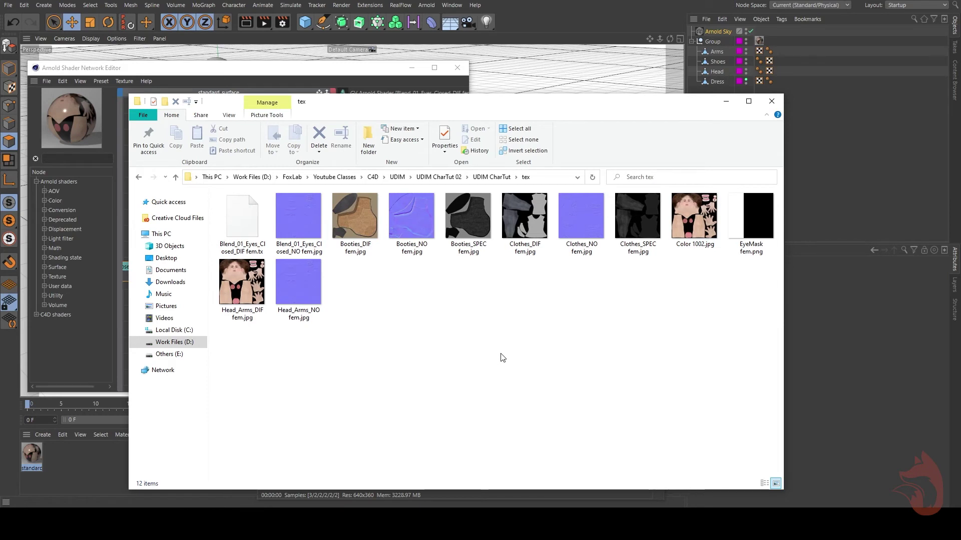
Step: Rename the clothes diffuse texture, Clothes_DIF fem.jpg, to Color 1001.jpg
left_click(524, 237)
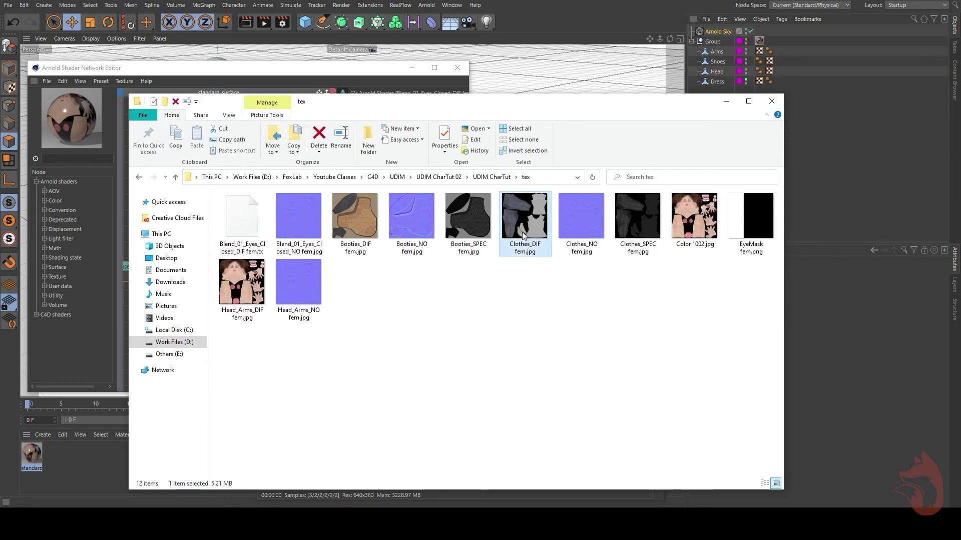
left_click(349, 136)
type("Co")
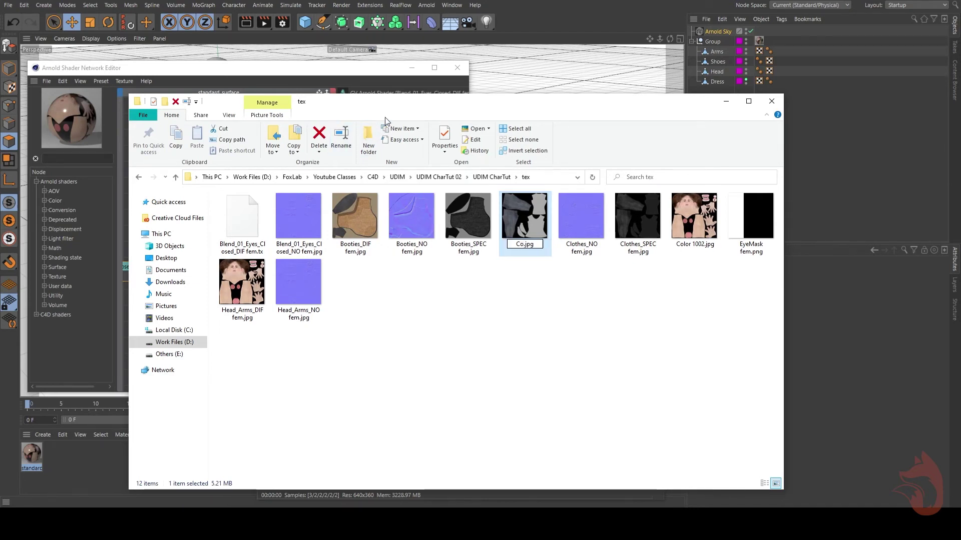
type("lo")
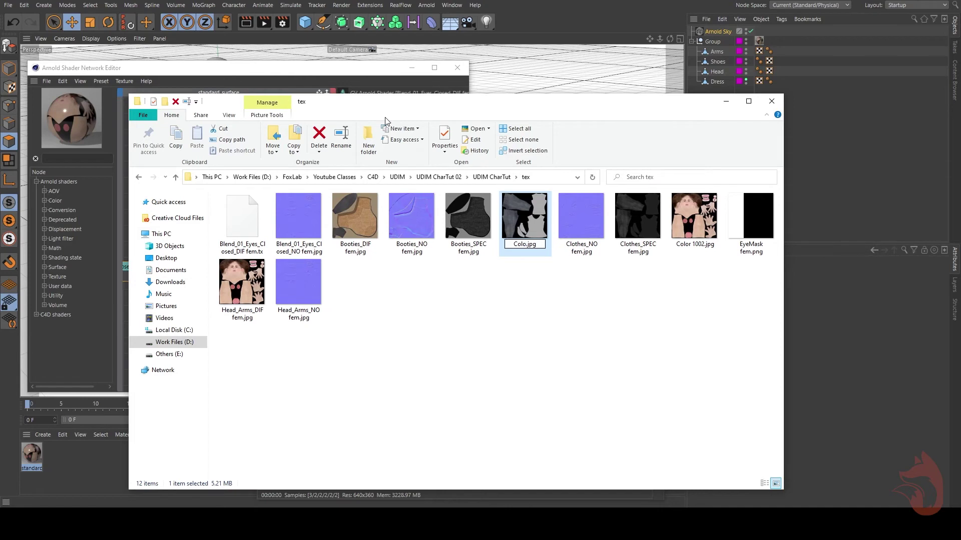
type("r 1001")
double_click(505, 245)
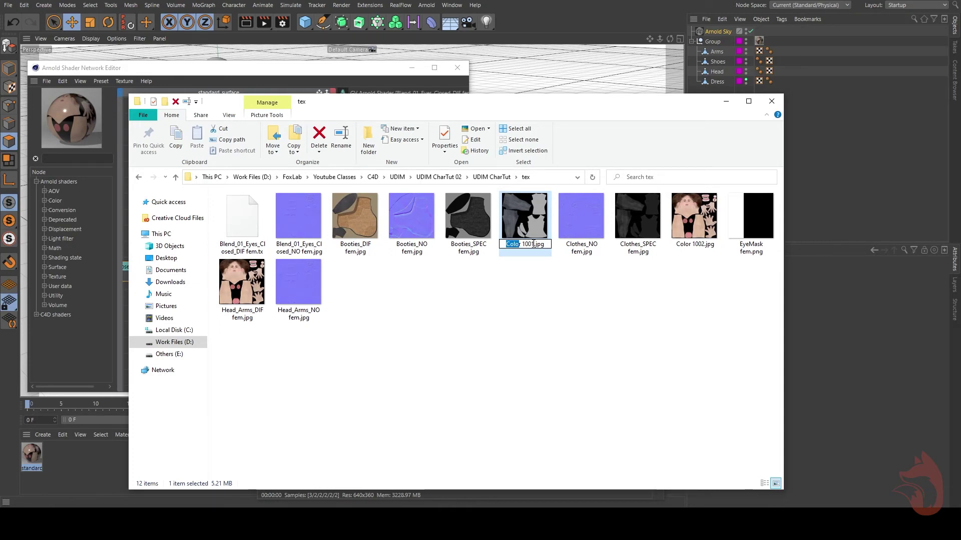
key("Return")
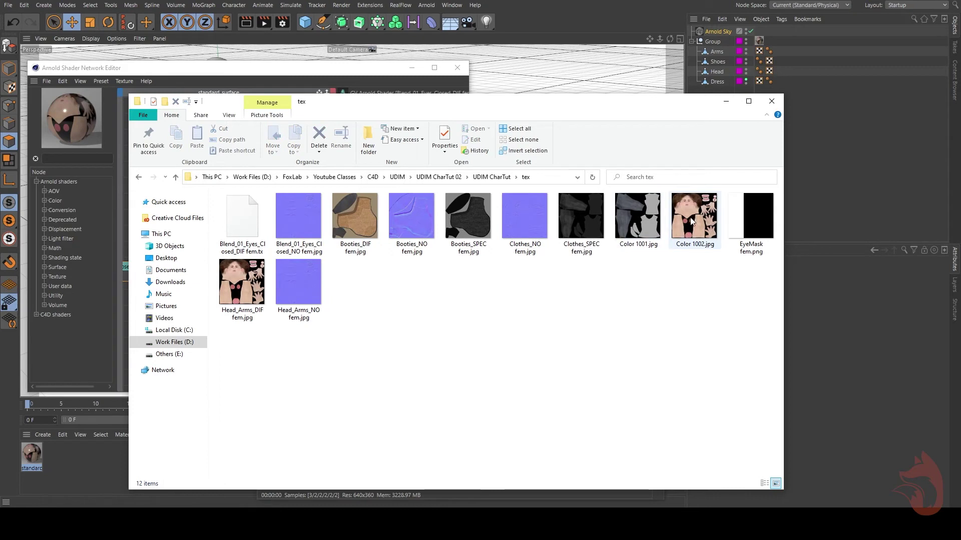
Step: Rename the shoes' diffuse texture, Booties_DIF fem.jpg, to Color 1003.jpg
left_click(493, 196)
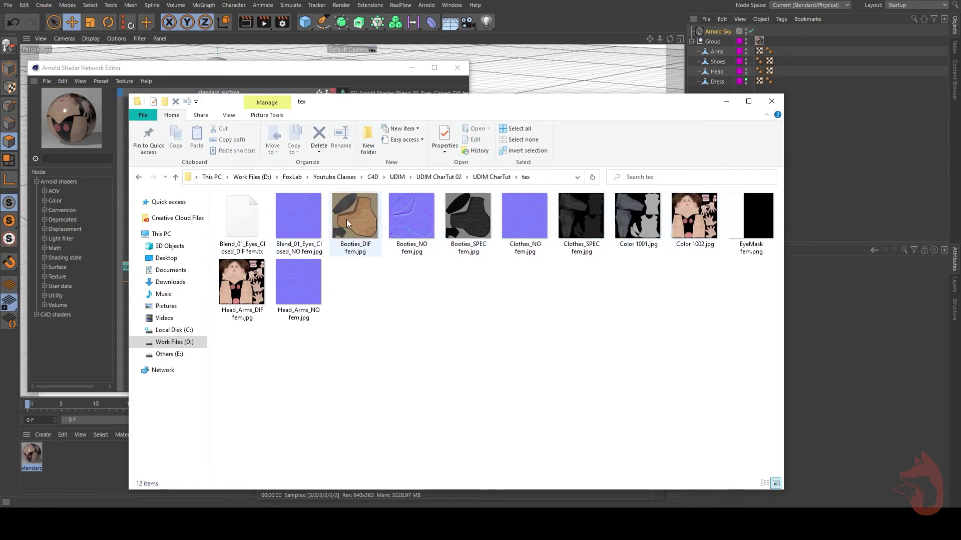
left_click_drag(346, 219, 717, 65)
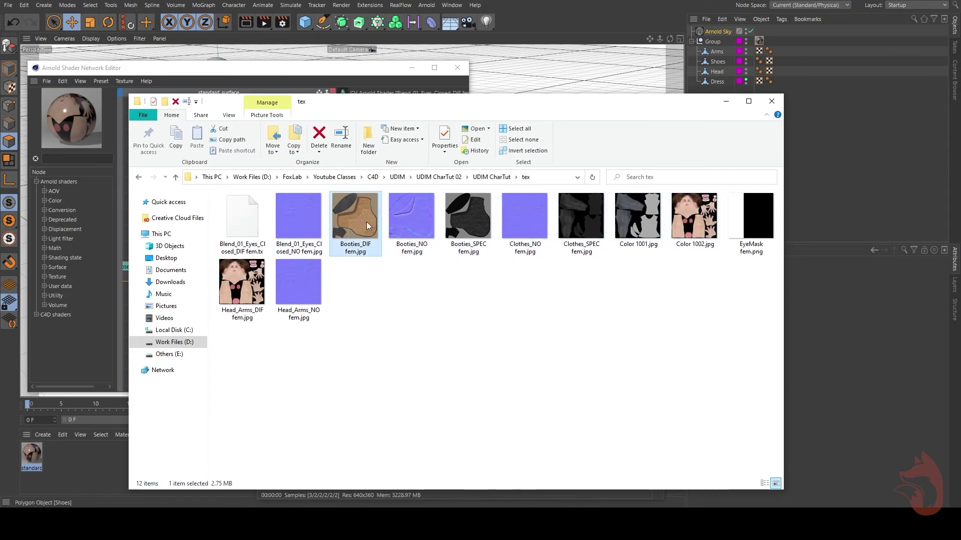
left_click(342, 136)
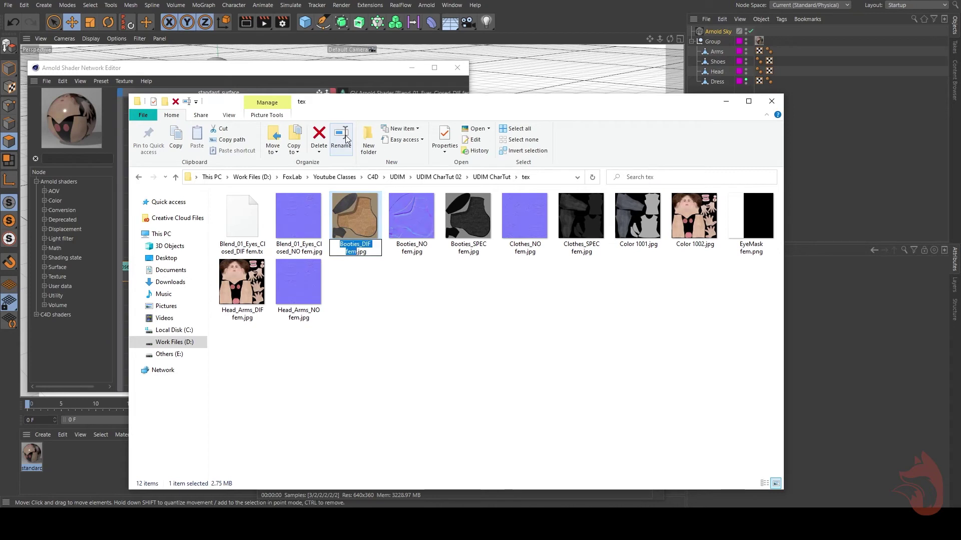
type("Color ")
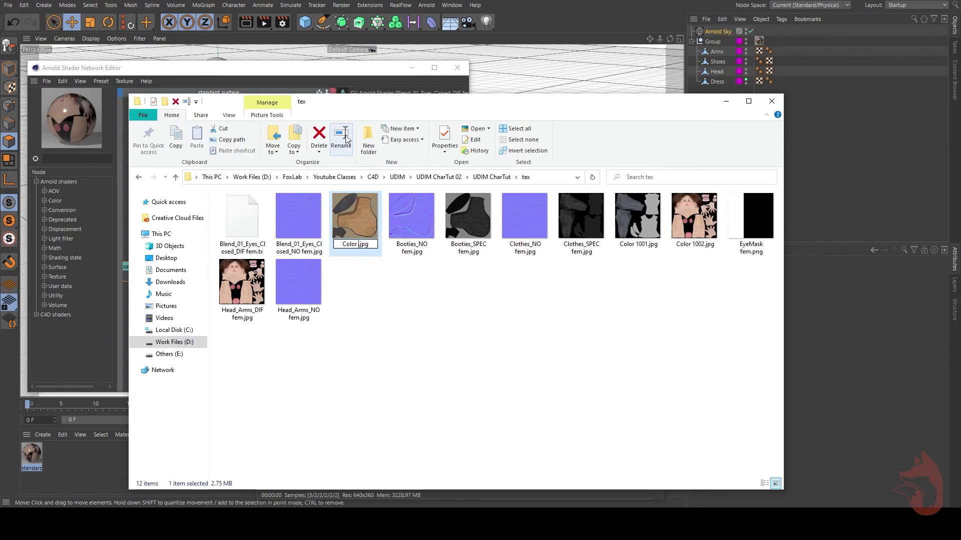
type("1003")
key("Return")
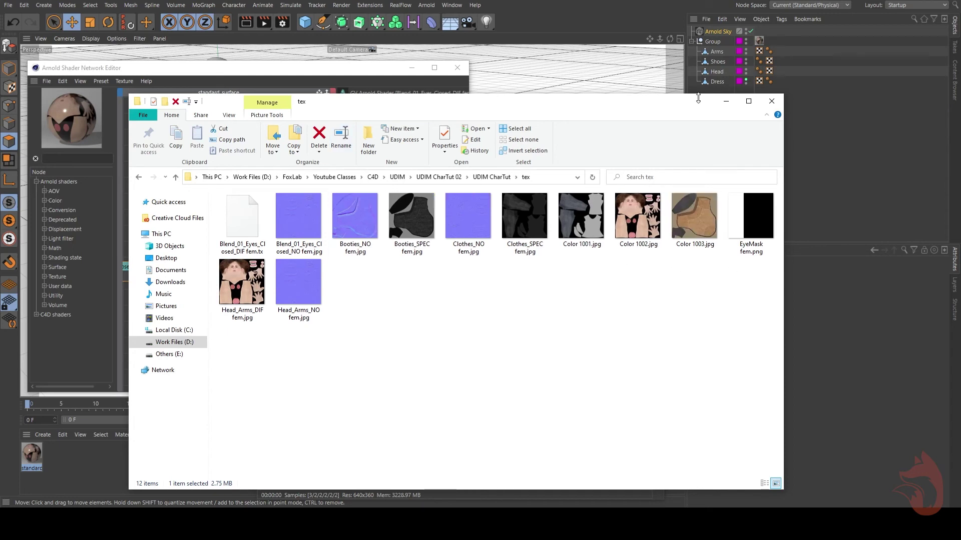
Step: Duplicate Color 1002.jpg in the tex folder and rename the copy to Color 1004.jpg
left_click(639, 223)
left_click_drag(640, 223, 668, 232)
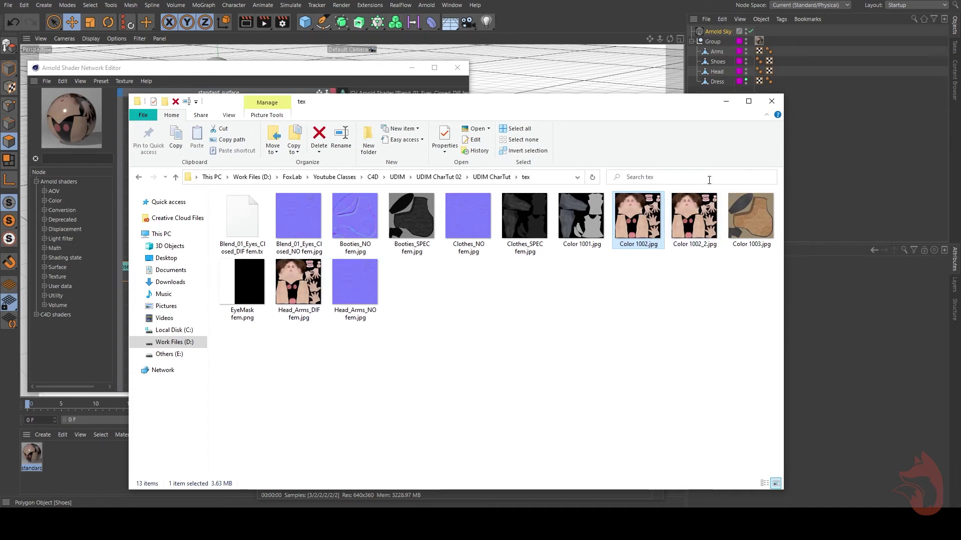
left_click(694, 217)
left_click(341, 141)
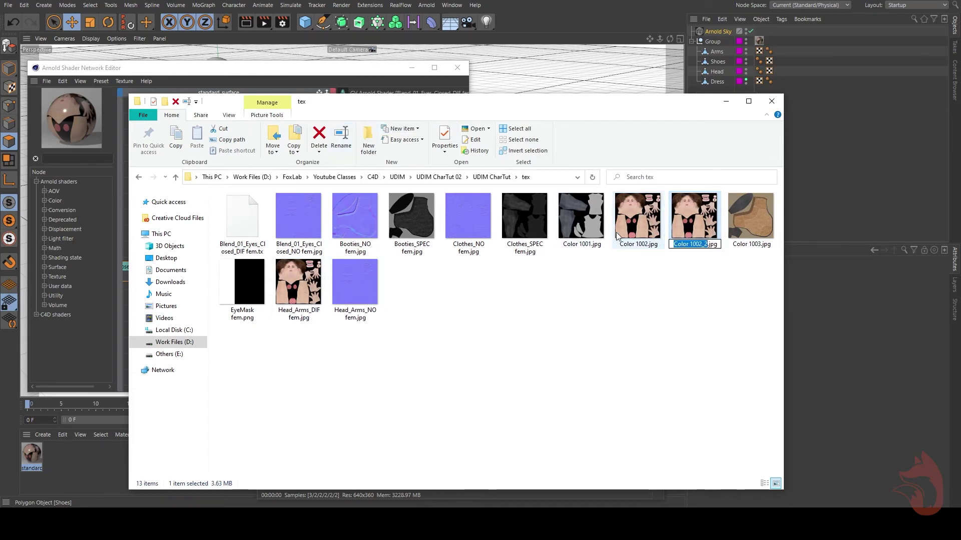
key("BackSpace")
key("BackSpace")
key("BackSpace")
type("4")
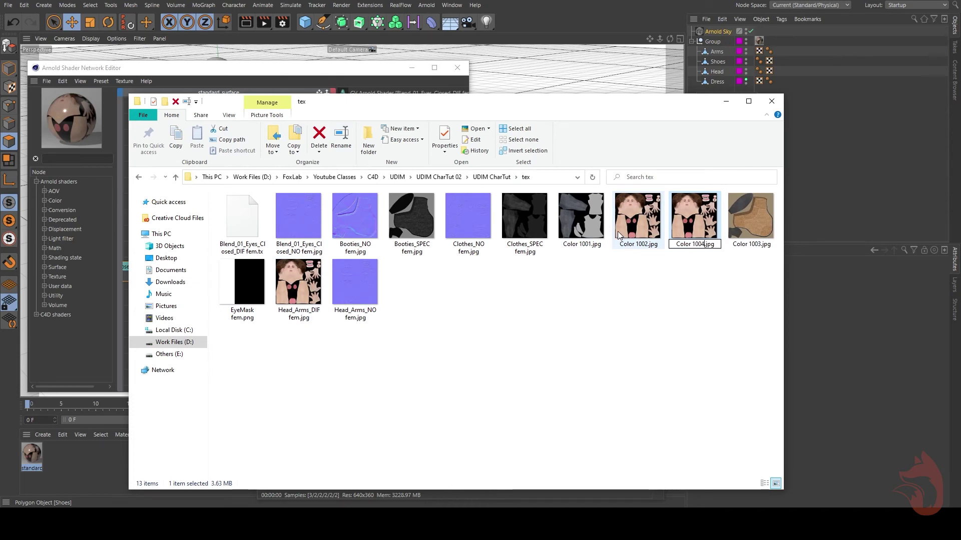
left_click(689, 383)
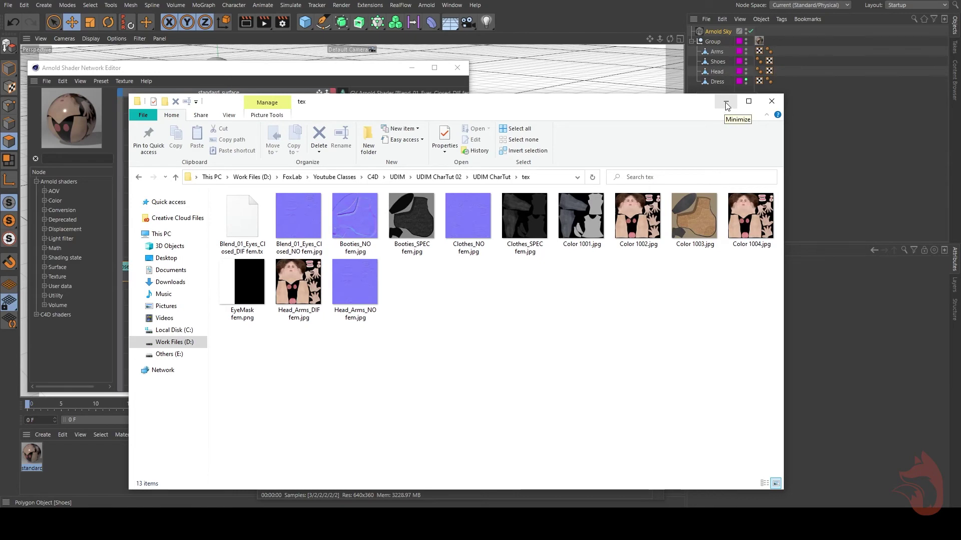
Step: Switch back to Cinema 4D and try rerunning the Arnold interactive render with the renamed textures
left_click(727, 105)
left_click(160, 270)
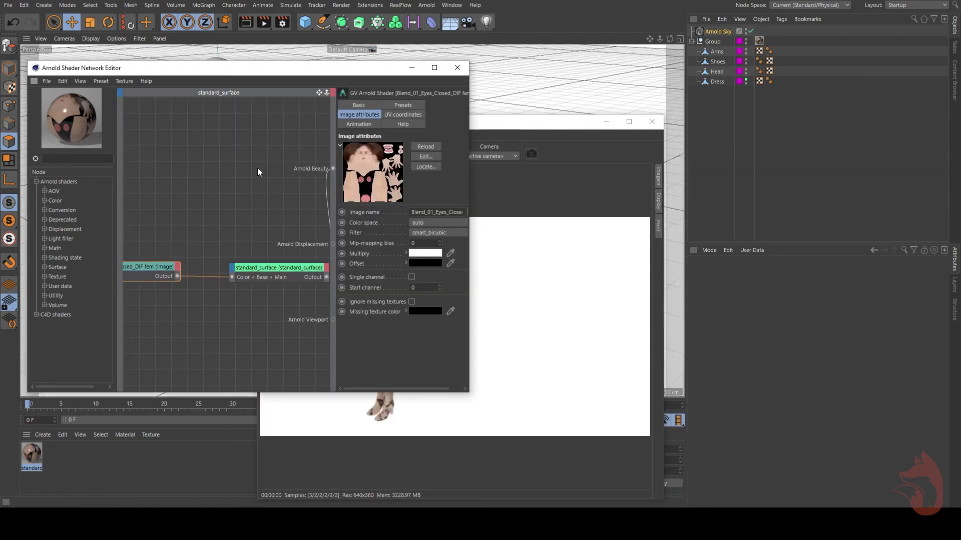
left_click(509, 145)
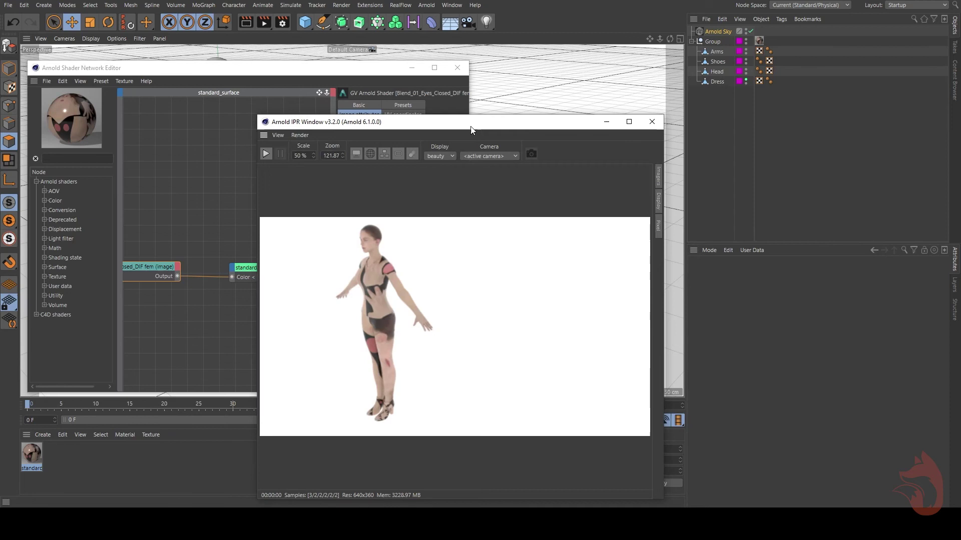
left_click(266, 154)
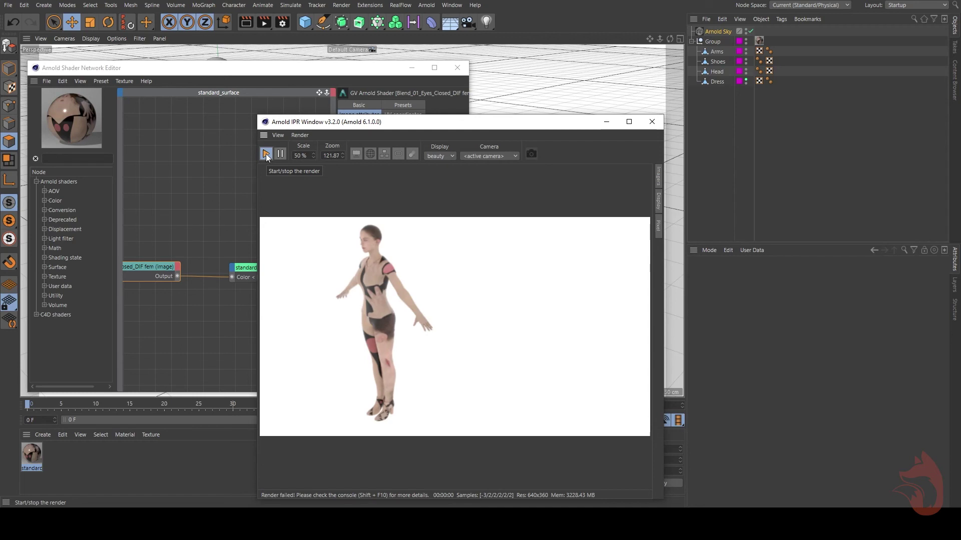
left_click(266, 156)
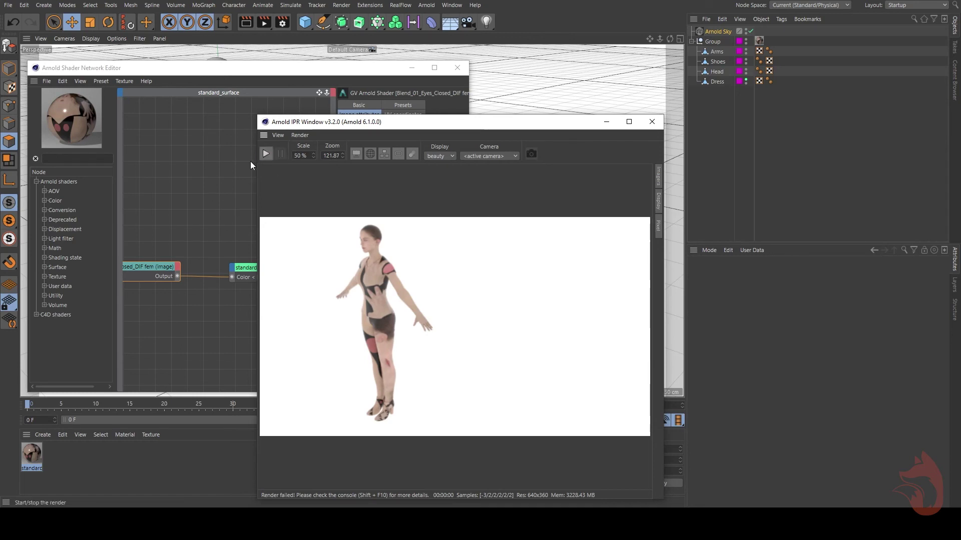
Step: Review the renamed files in the tex folder and reload the image node's texture in the shader network
left_click(177, 478)
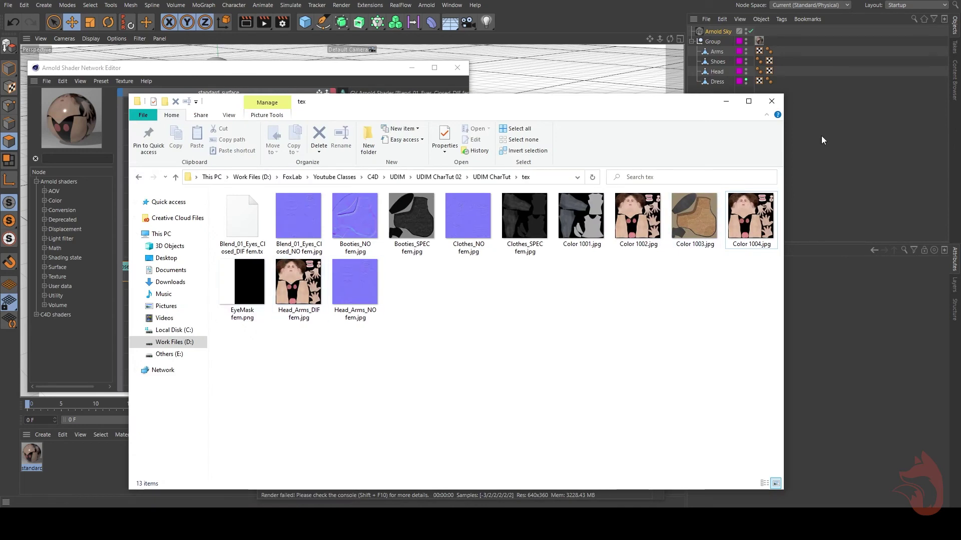
left_click(726, 101)
left_click(145, 266)
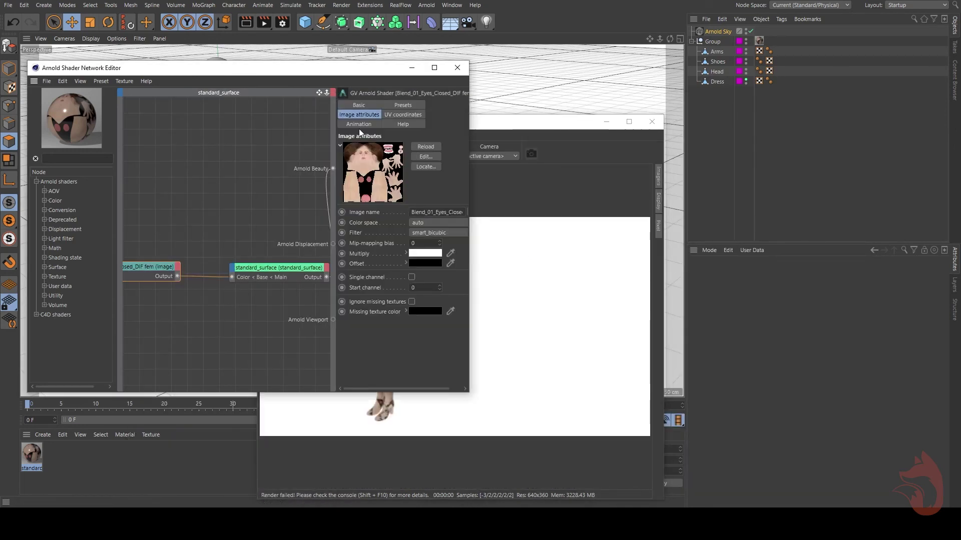
left_click(426, 147)
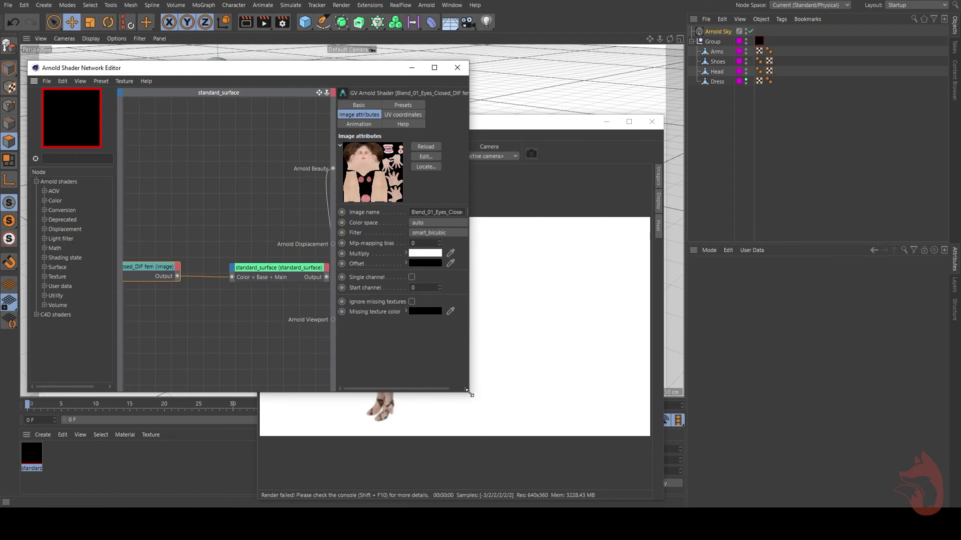
Step: Load Color 1001.jpg from the tex folder into the image node and check it in the interactive render
left_click_drag(469, 393, 759, 410)
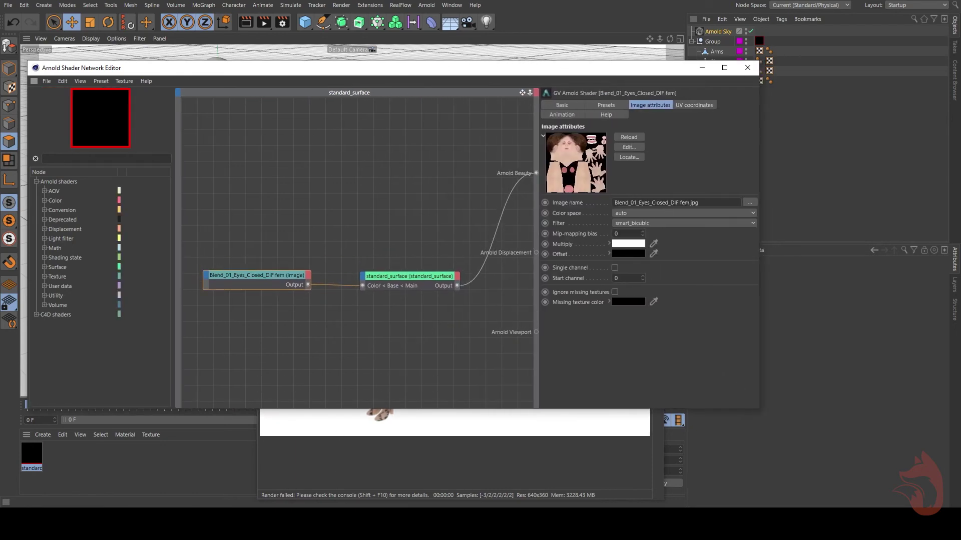
mouse_move(269, 523)
left_click(225, 481)
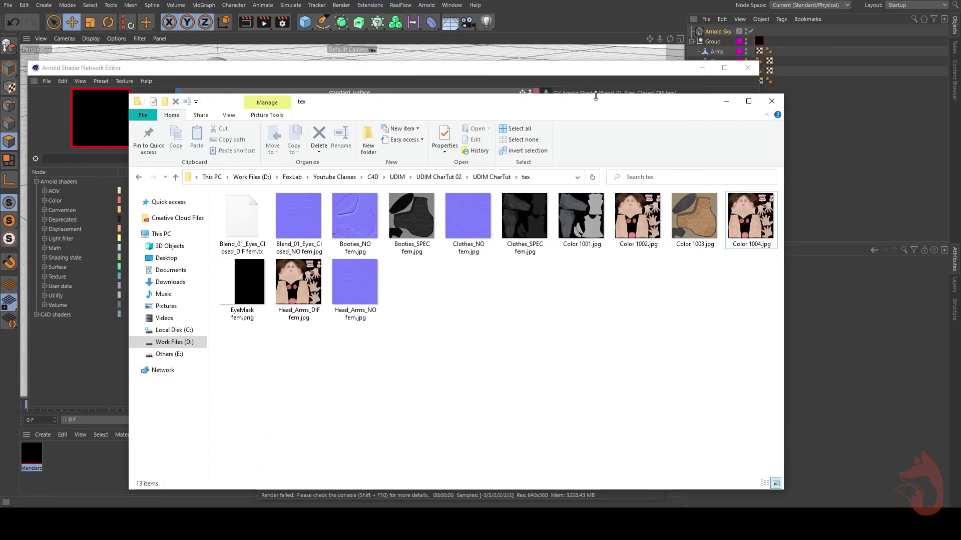
left_click_drag(571, 107, 339, 208)
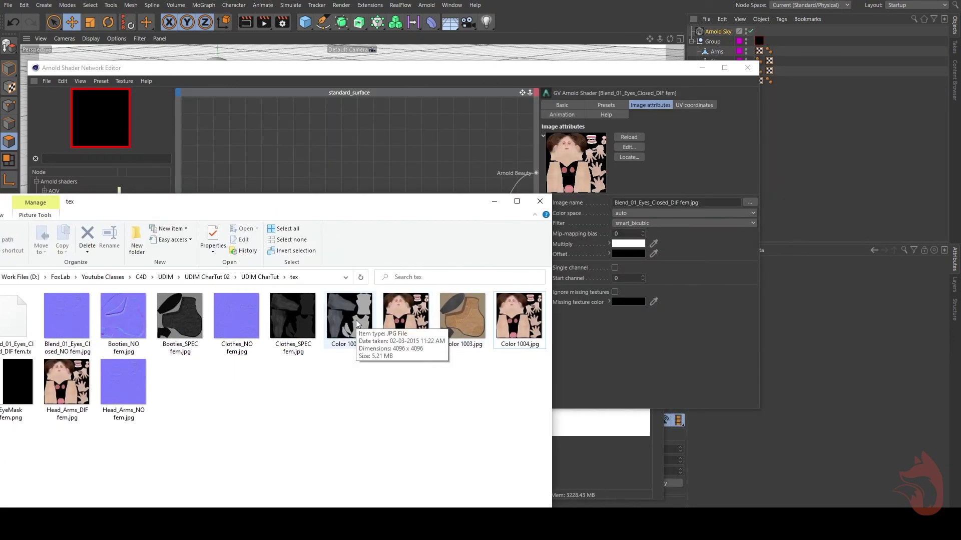
left_click_drag(356, 324, 713, 202)
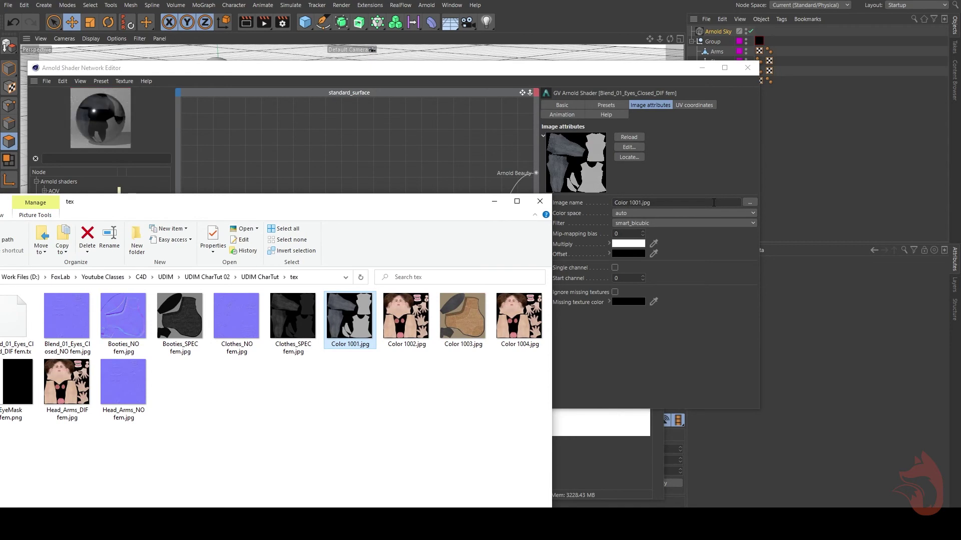
left_click(704, 170)
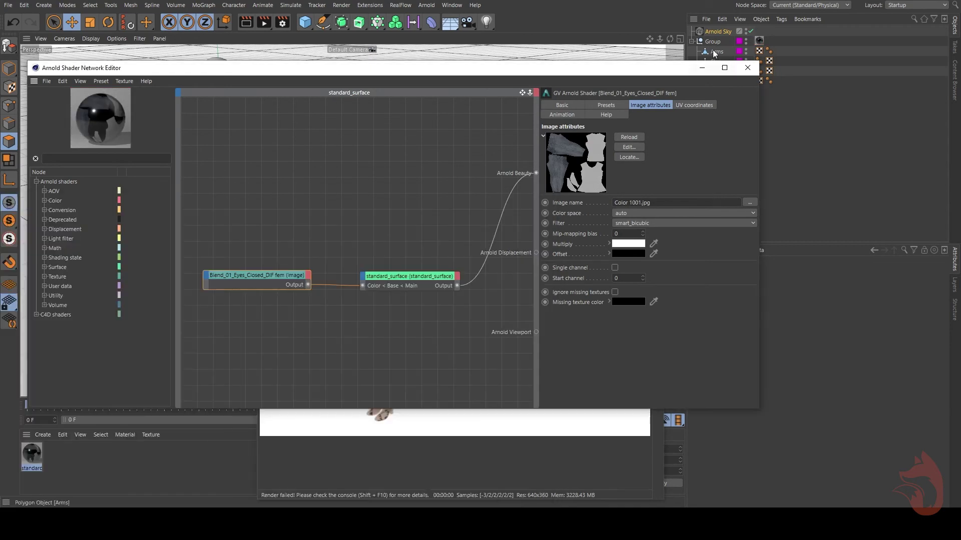
left_click(470, 431)
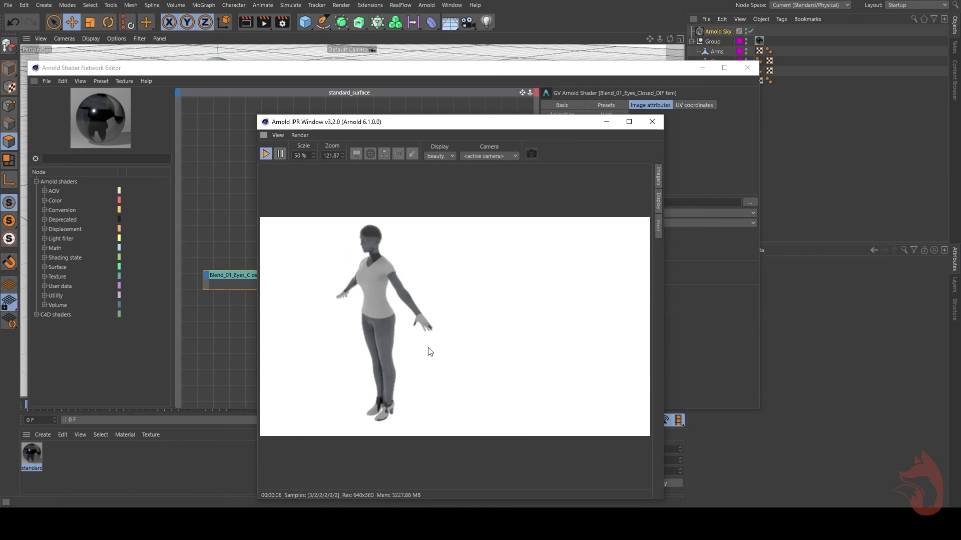
Step: Replace the tile number in the image node's file name with the UDIM token so it reads Color <udim>.jpg
left_click(467, 75)
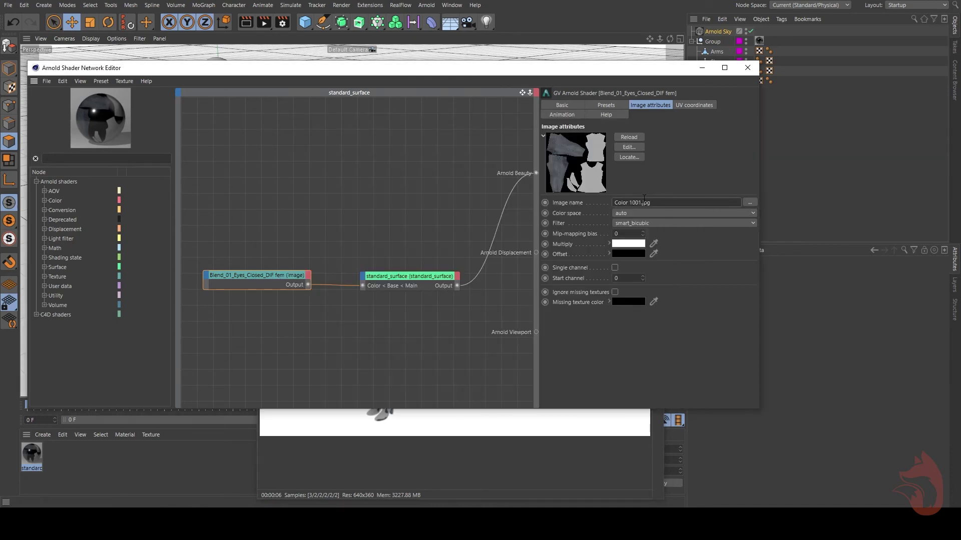
left_click_drag(257, 275, 282, 273)
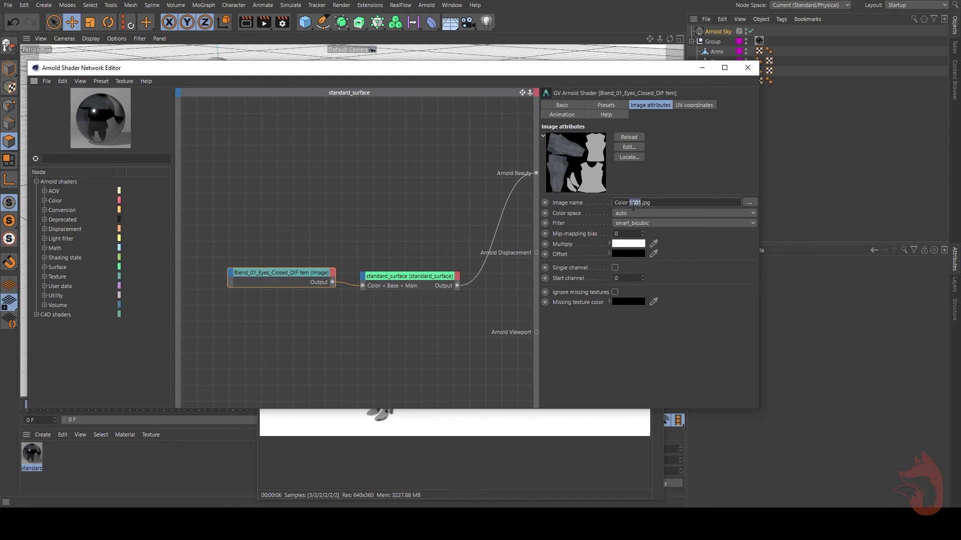
type("<")
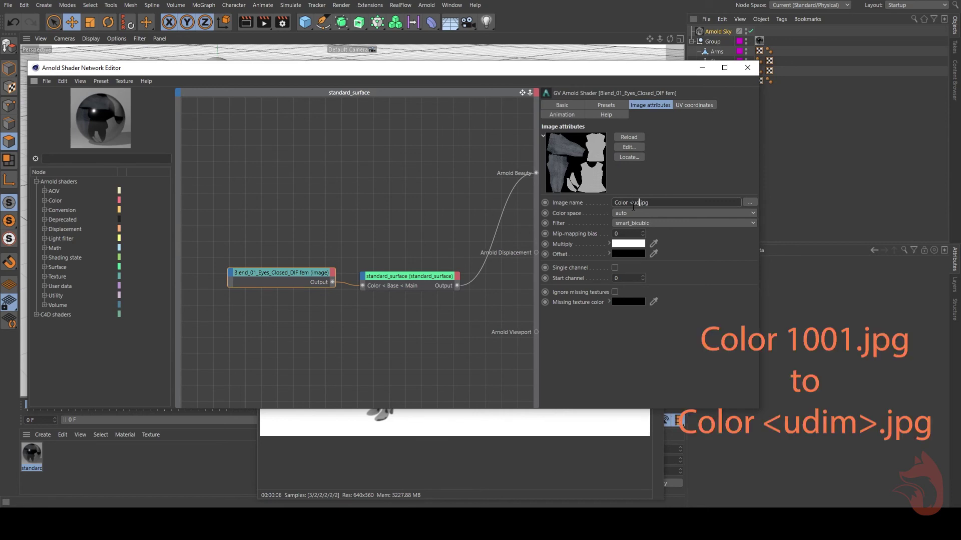
type("udim>")
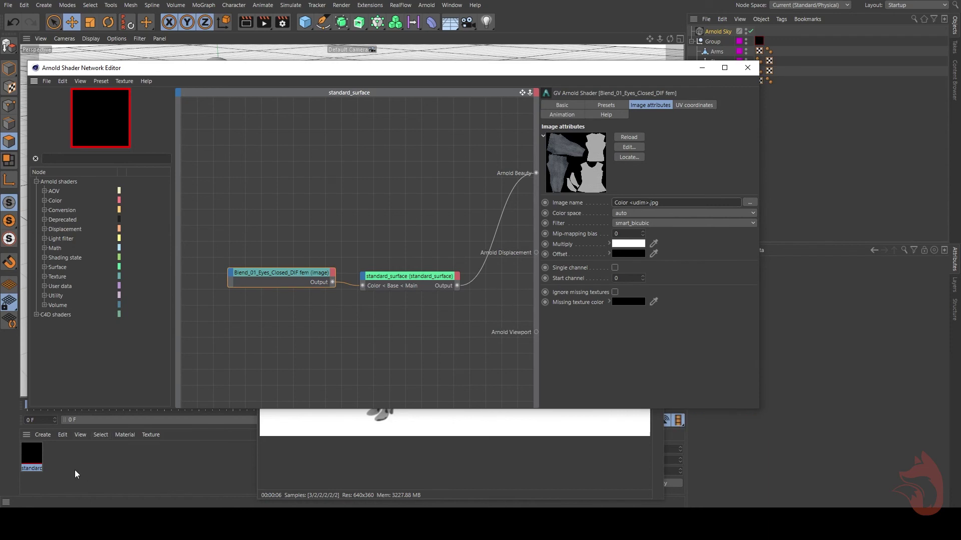
Step: Restart the Arnold interactive render, close the shader network and inspect the UDIM textures on the character from different views
left_click(340, 472)
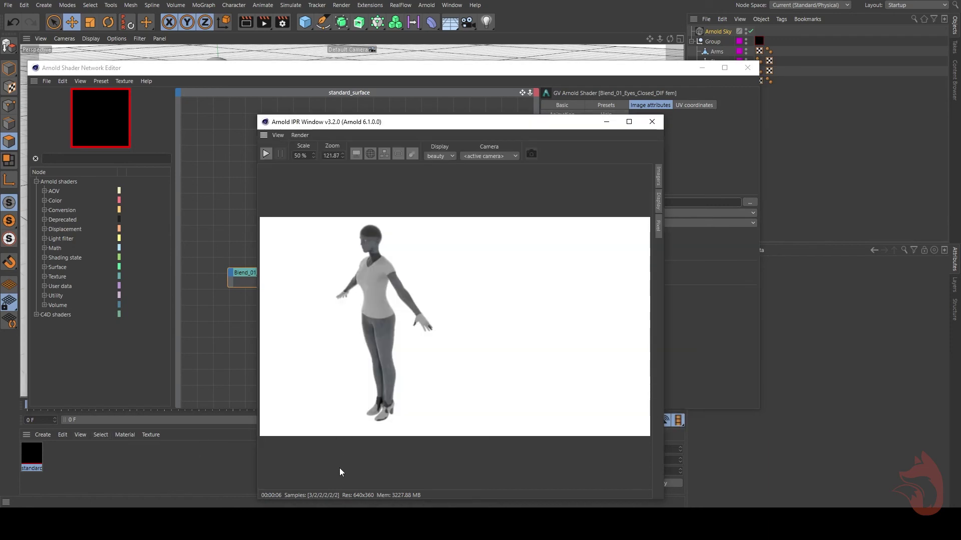
left_click(266, 154)
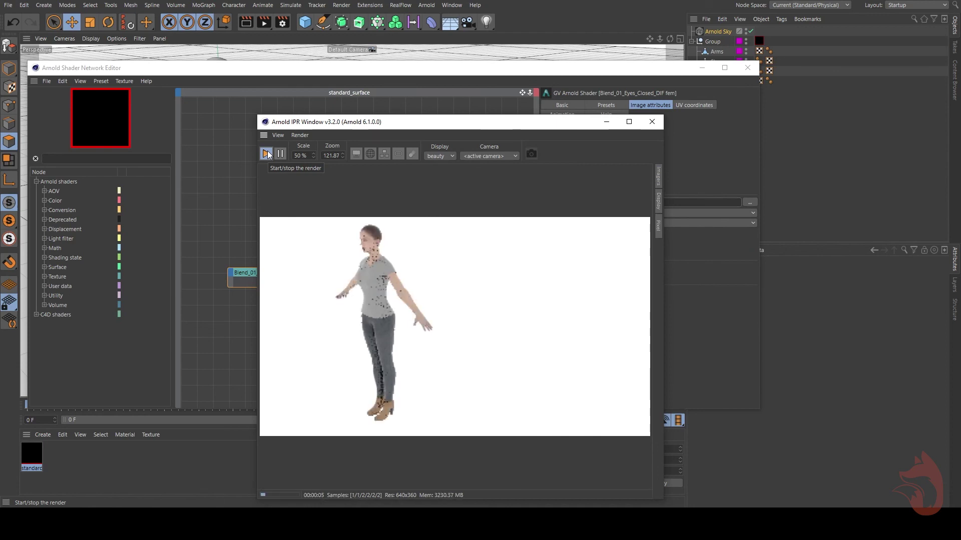
left_click(748, 68)
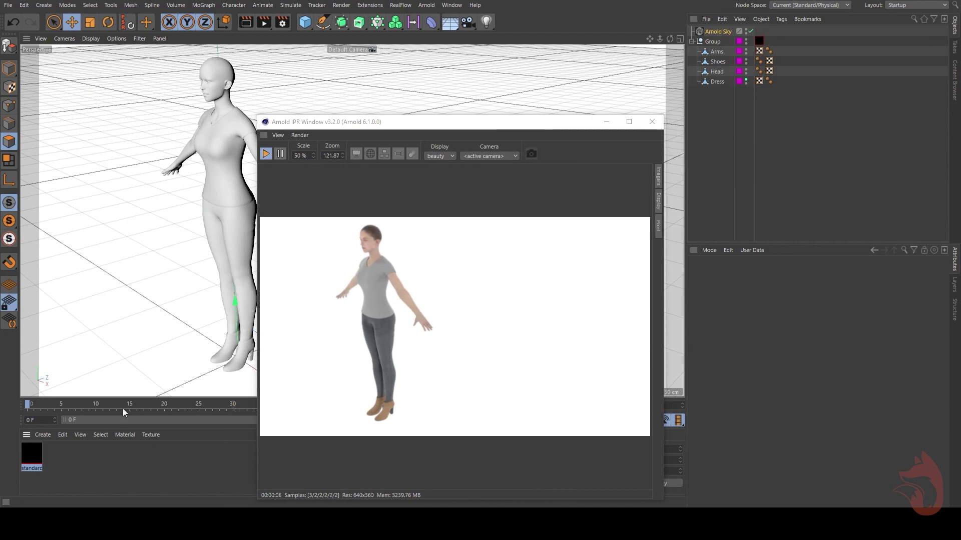
left_click_drag(203, 113, 226, 88, "alt")
right_click_drag(230, 83, 144, 97, "alt")
left_click_drag(143, 96, 174, 167, "alt")
right_click_drag(174, 167, 156, 266, "alt")
left_click_drag(156, 268, 156, 231, "alt")
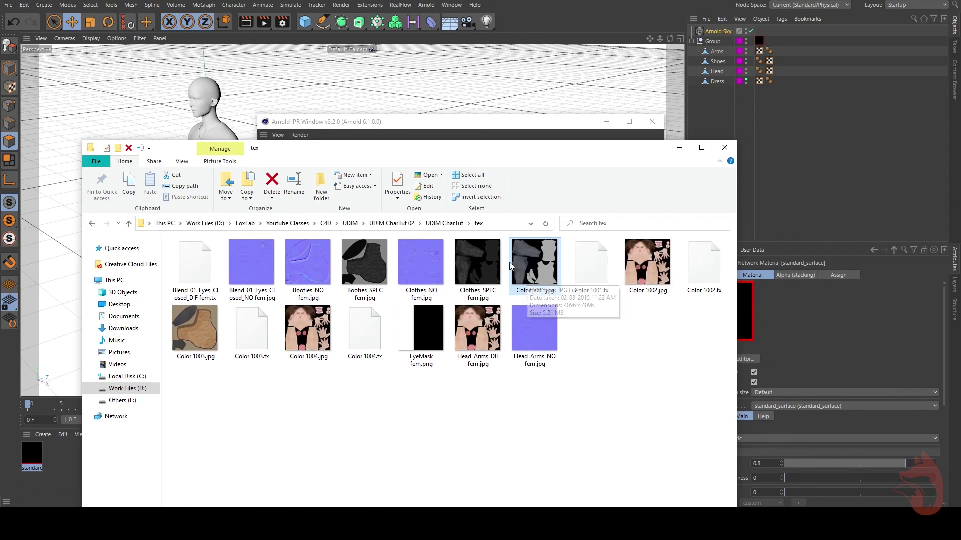
Step: View udim_tiles.png in the UDIM folder to review the tile numbering, and go back to the UDIM CharTut 02 folder
double_click(306, 260)
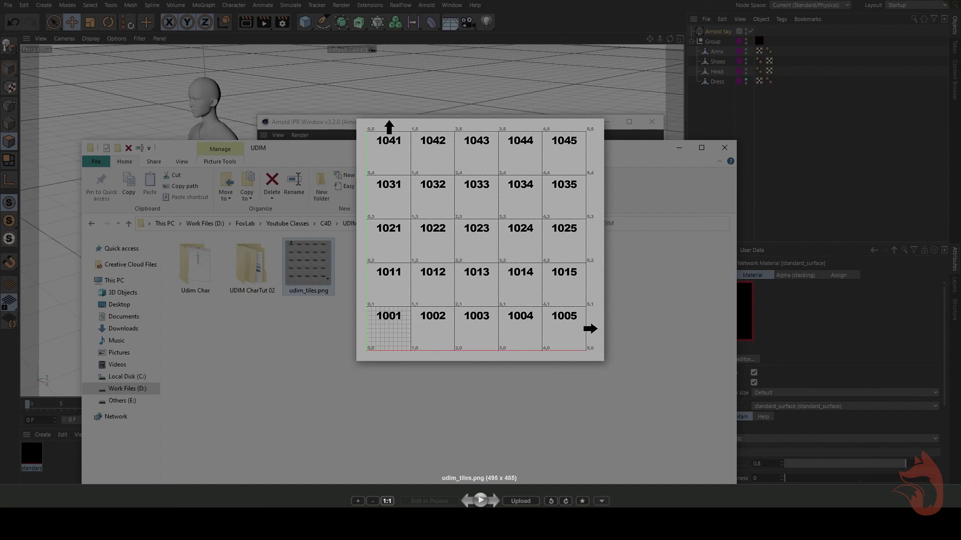
key("Escape")
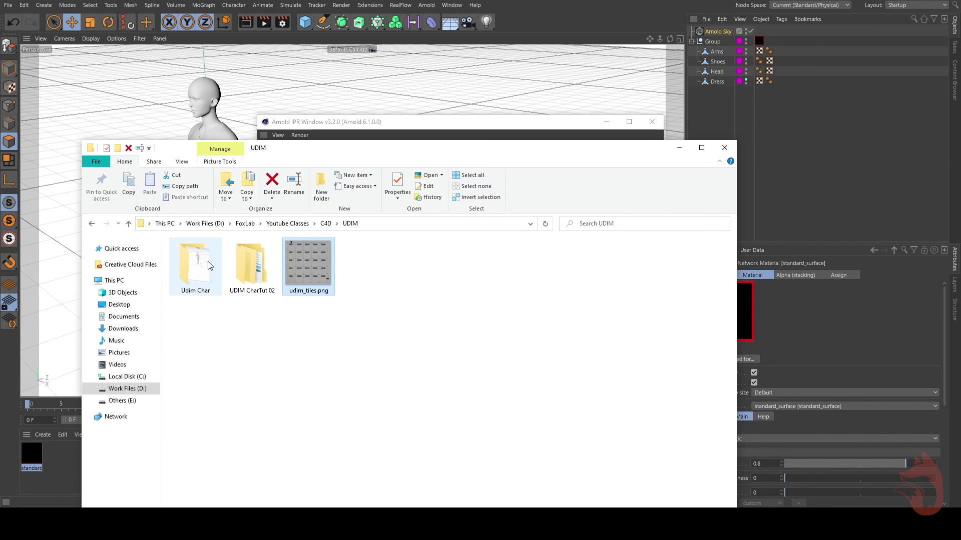
double_click(236, 249)
Step: Return to Cinema 4D and start the Arnold interactive render again to look over the textured character
left_click(396, 124)
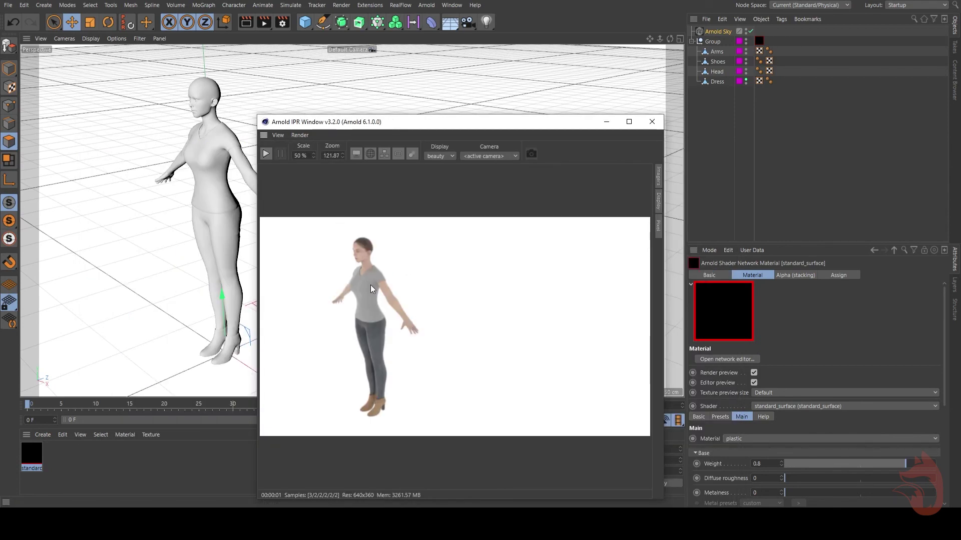
left_click(264, 153)
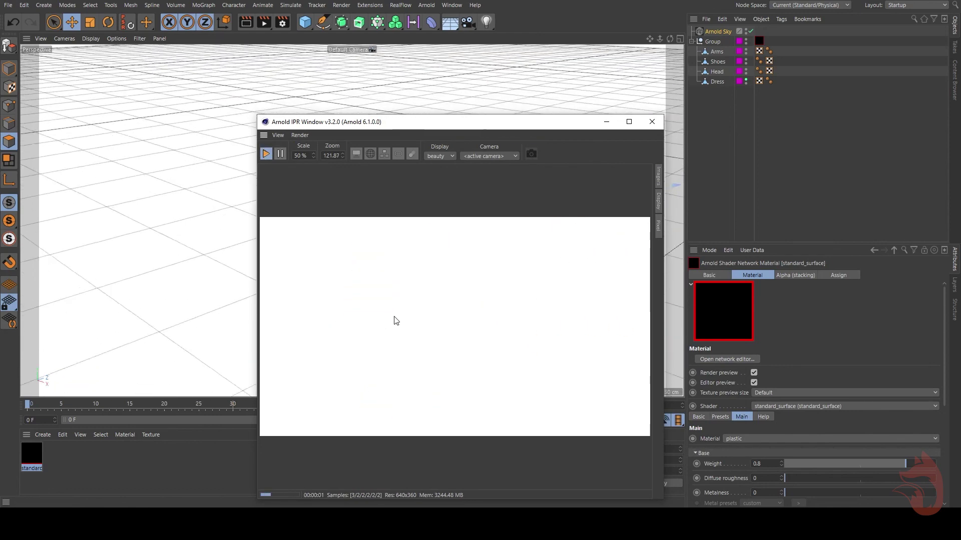